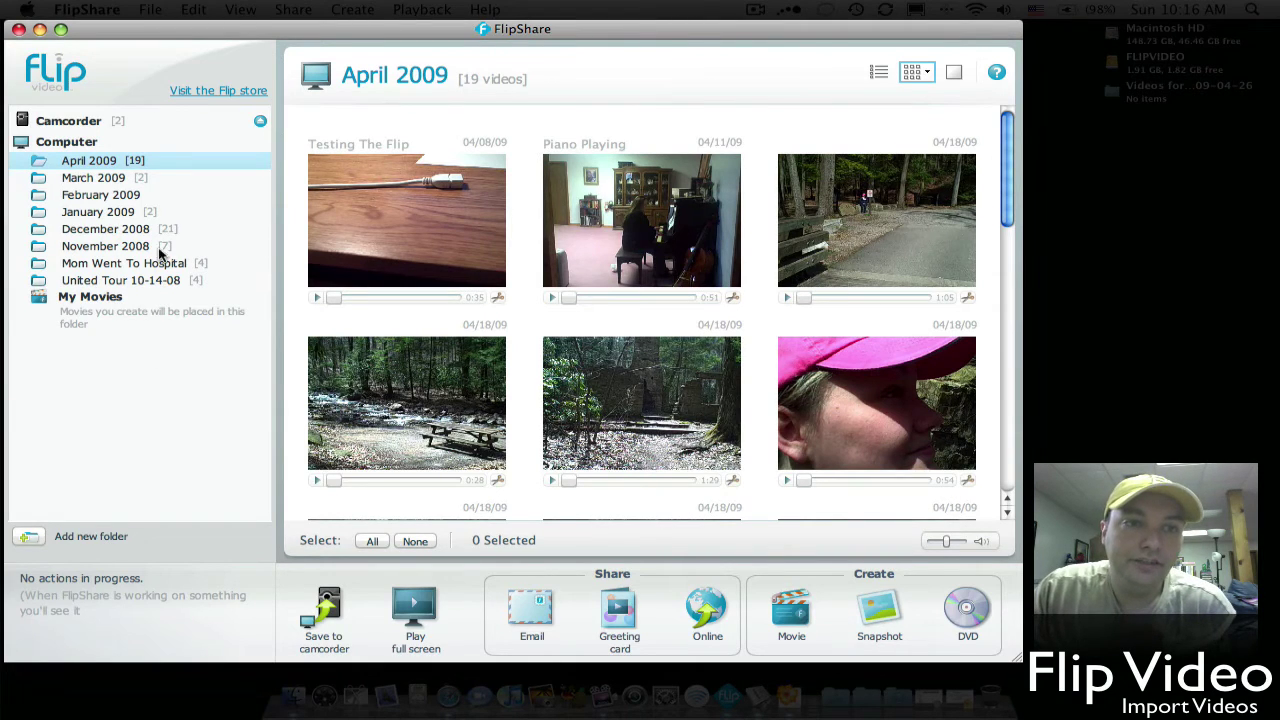
Select both unsaved camcorder clips and start saving them into April 2009.
left_click(66, 124)
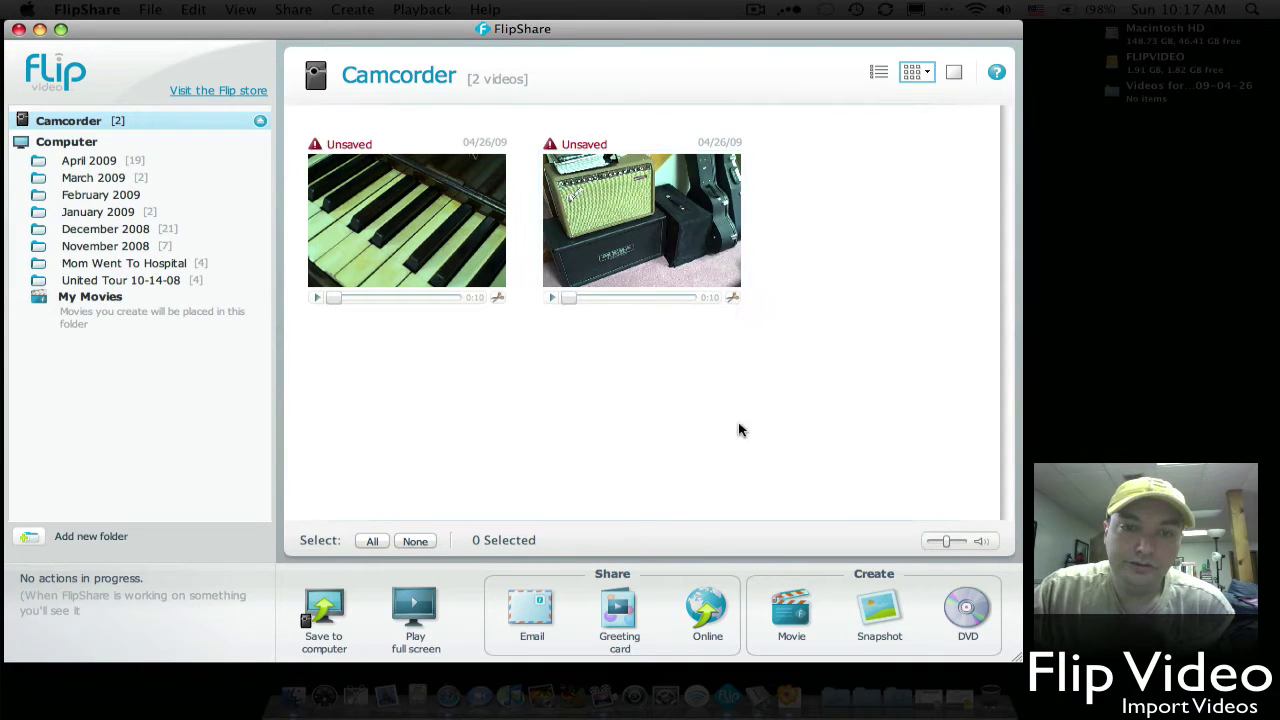
left_click(375, 541)
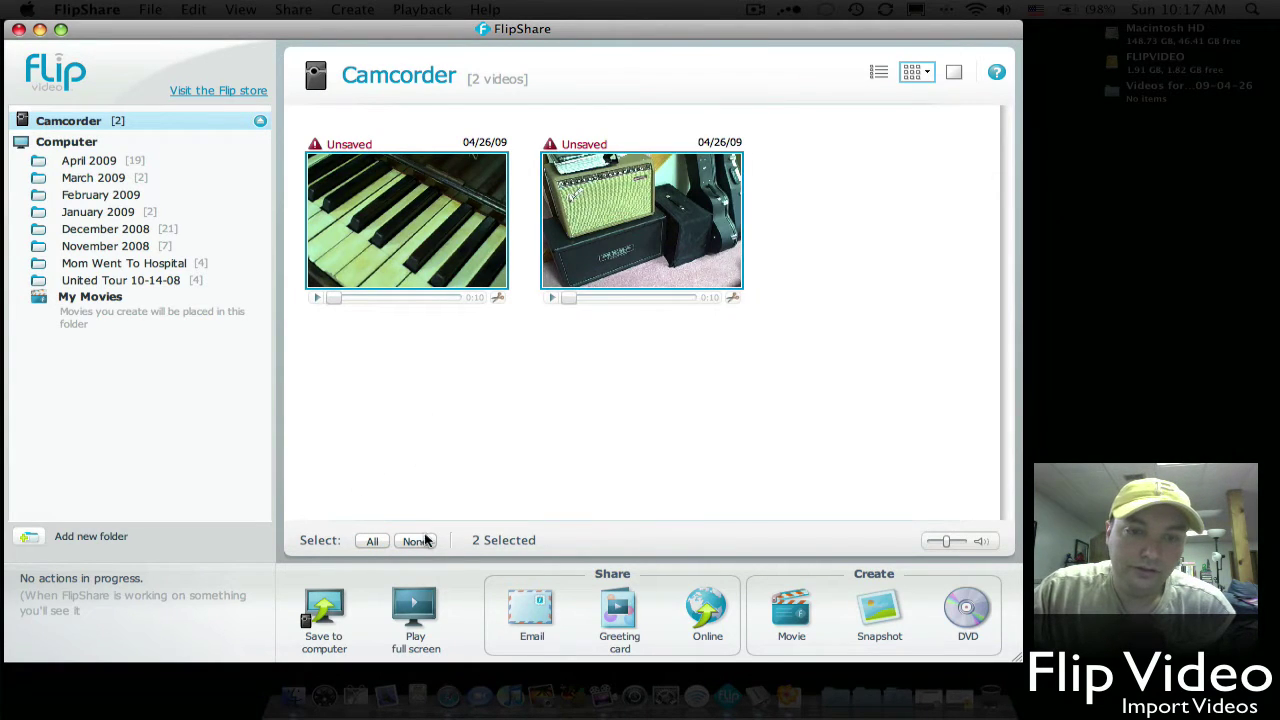
left_click(328, 600)
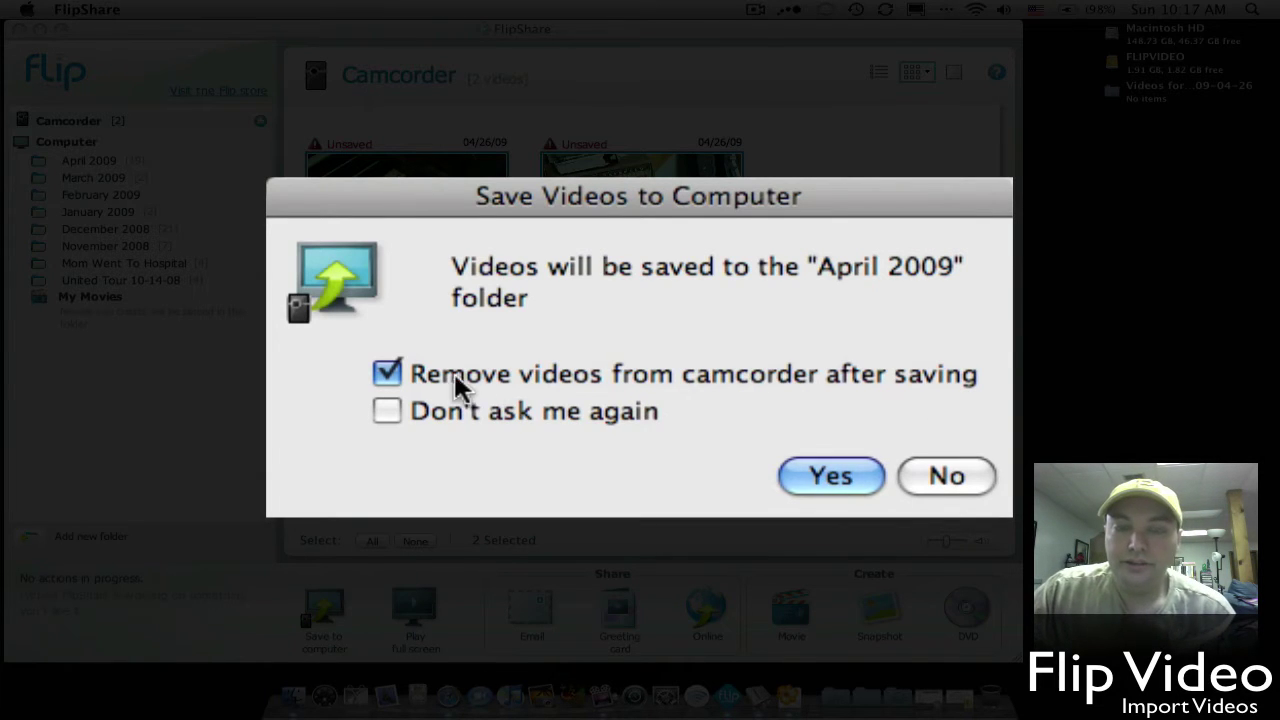
Confirm saving the 2 camcorder clips, bringing April 2009 to 21 videos.
left_click(833, 476)
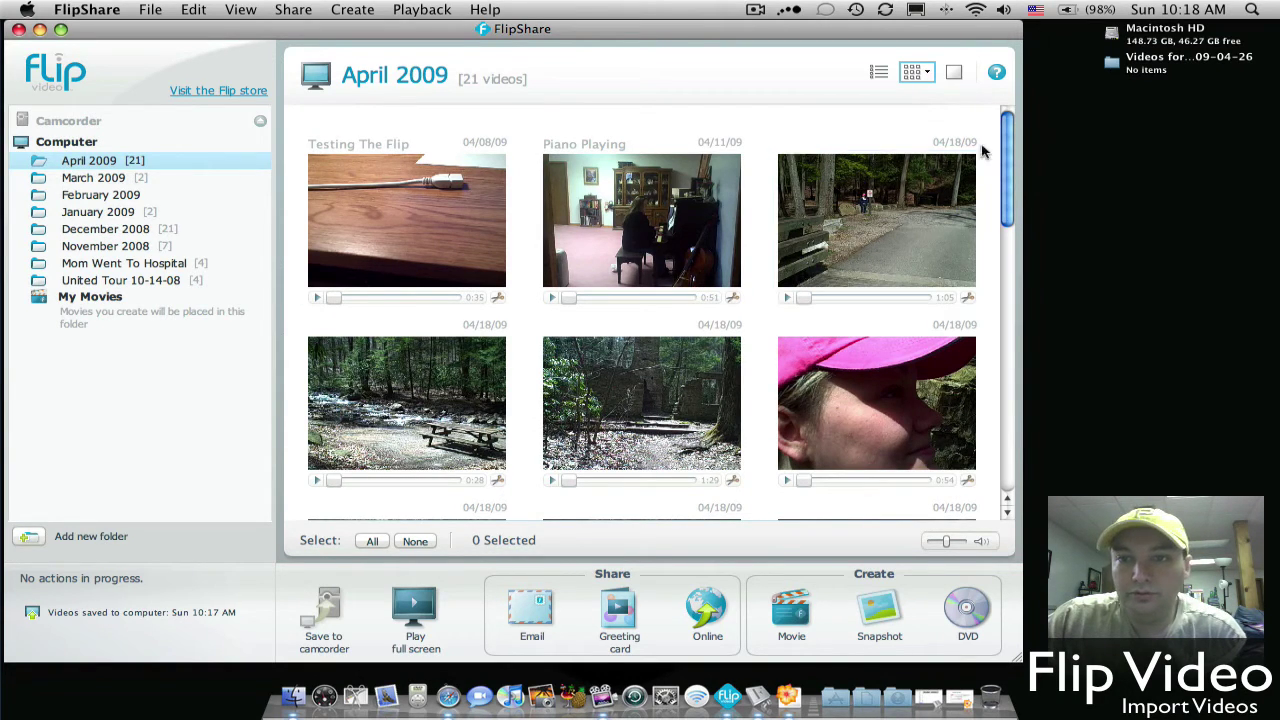
Retitle the 04/26/09 amp clip from Untitled to 'Test Video'.
left_click_drag(1007, 134, 1031, 488)
left_click(905, 426)
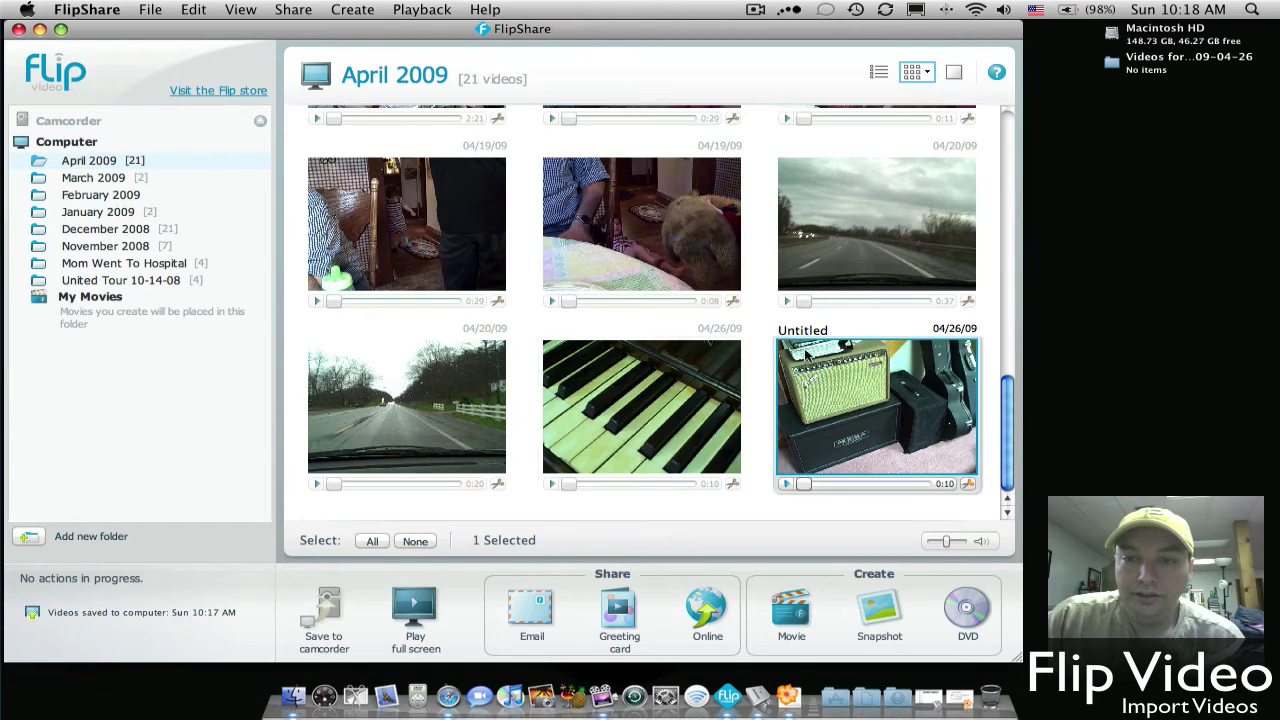
left_click(824, 330)
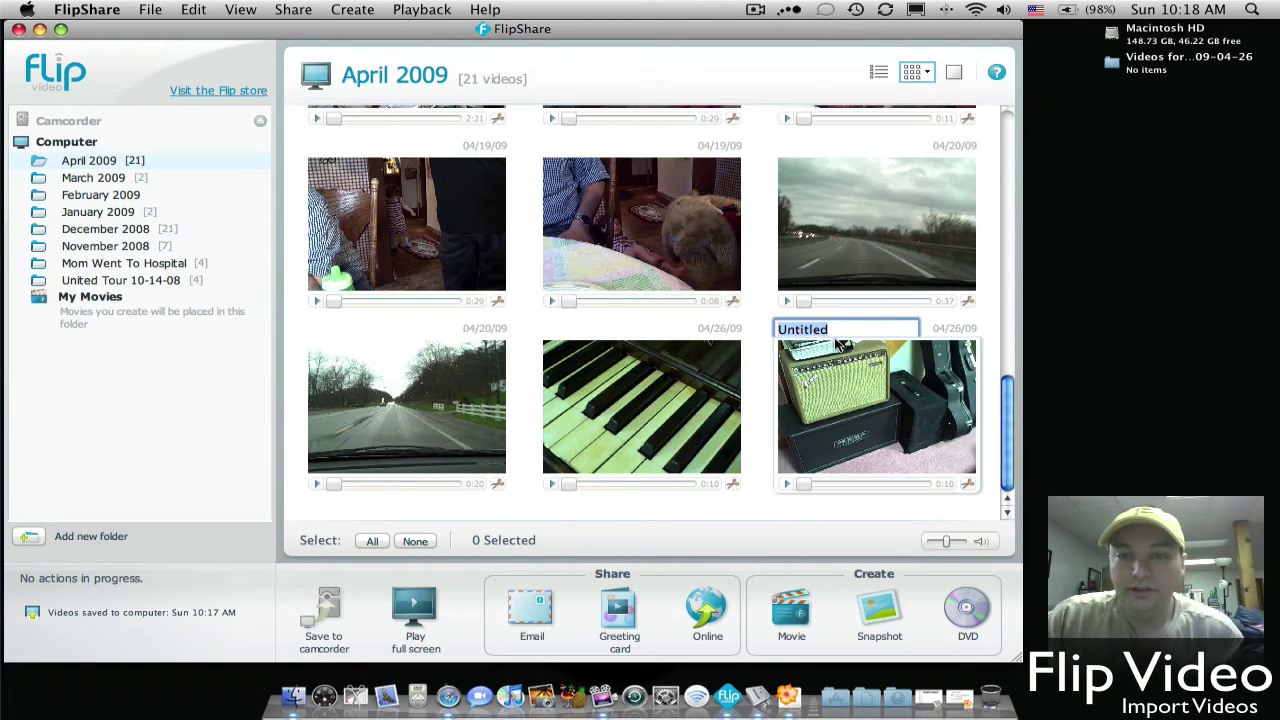
type("Test Video")
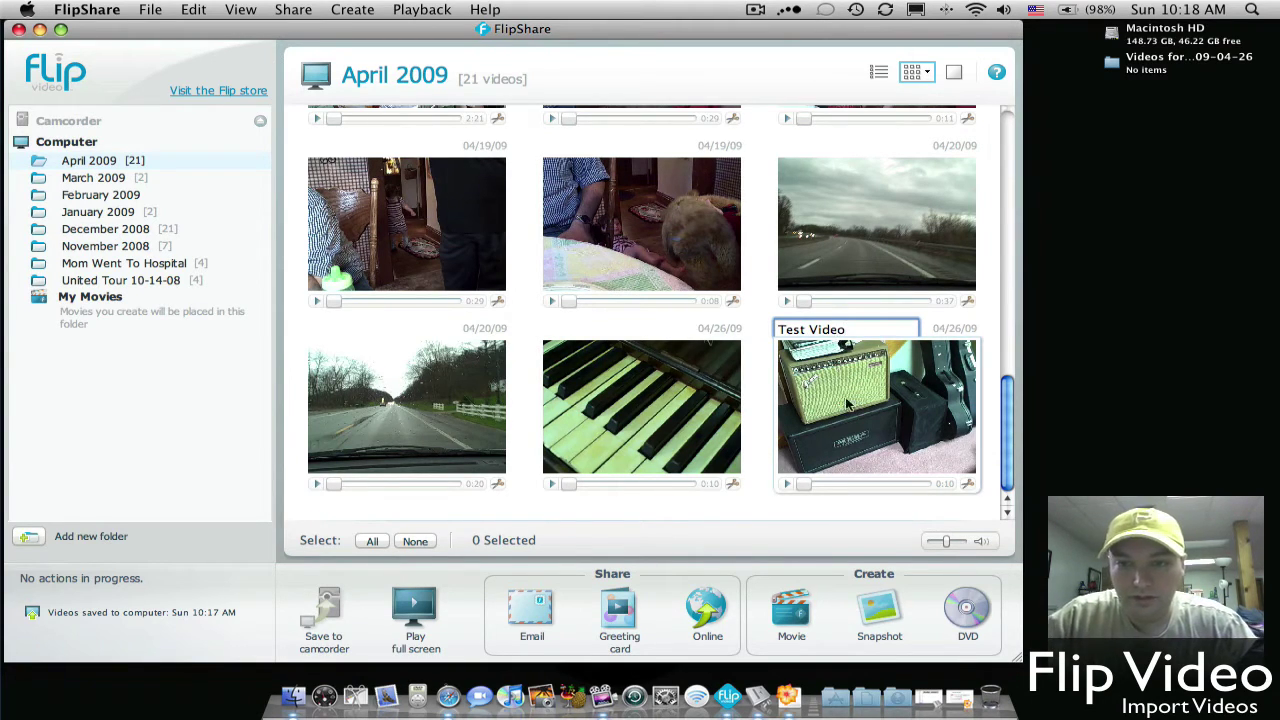
key("Return")
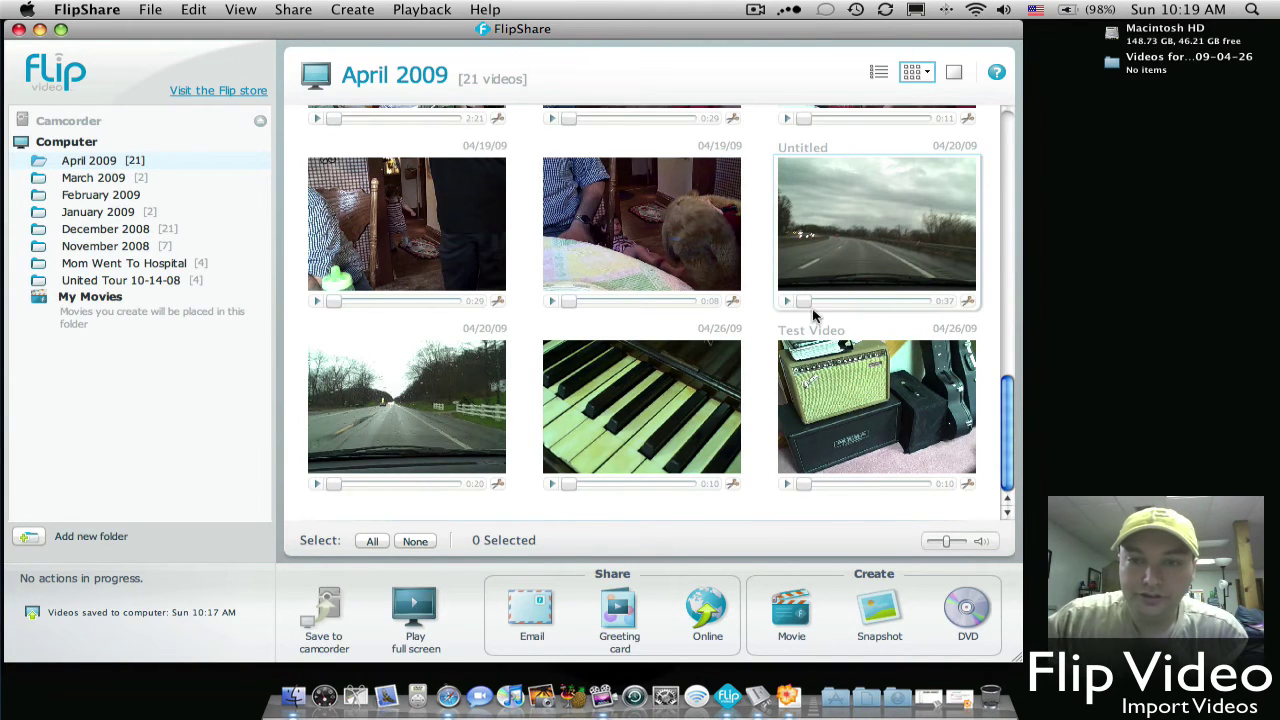
Shift-select five clips from Test Video back to the cat clip, then clear them.
left_click(842, 370)
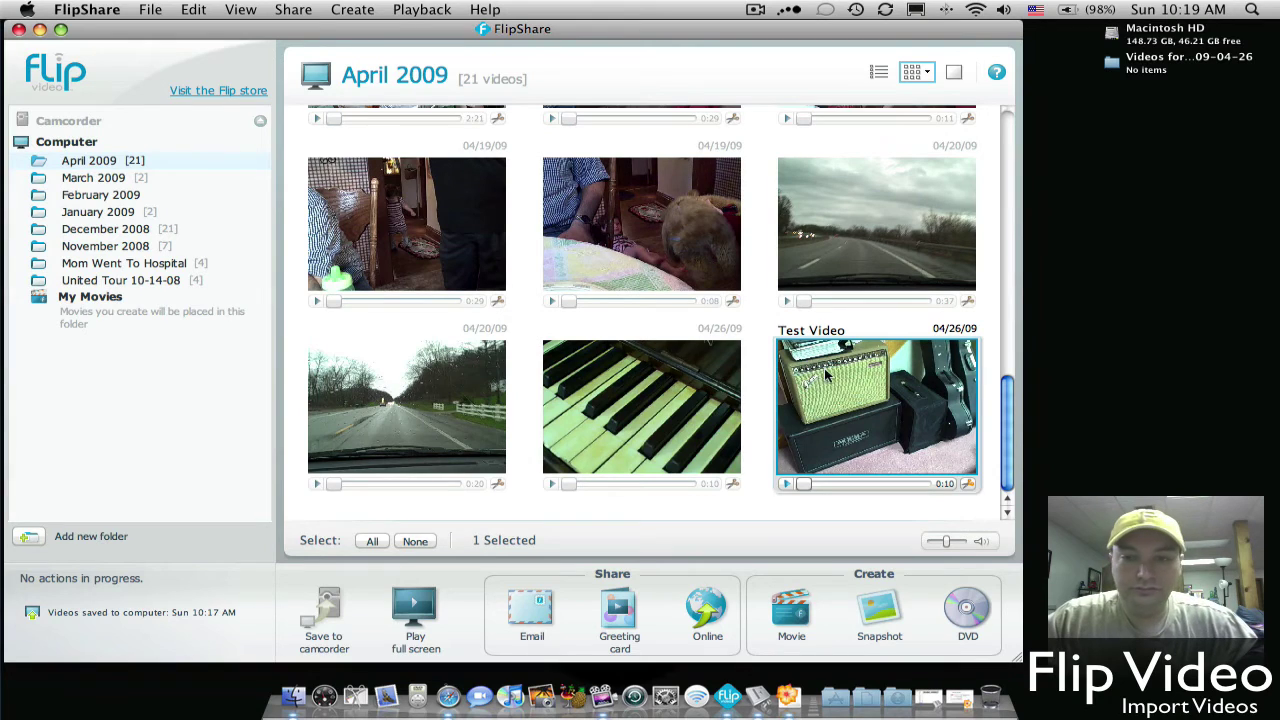
left_click(672, 264, "shift")
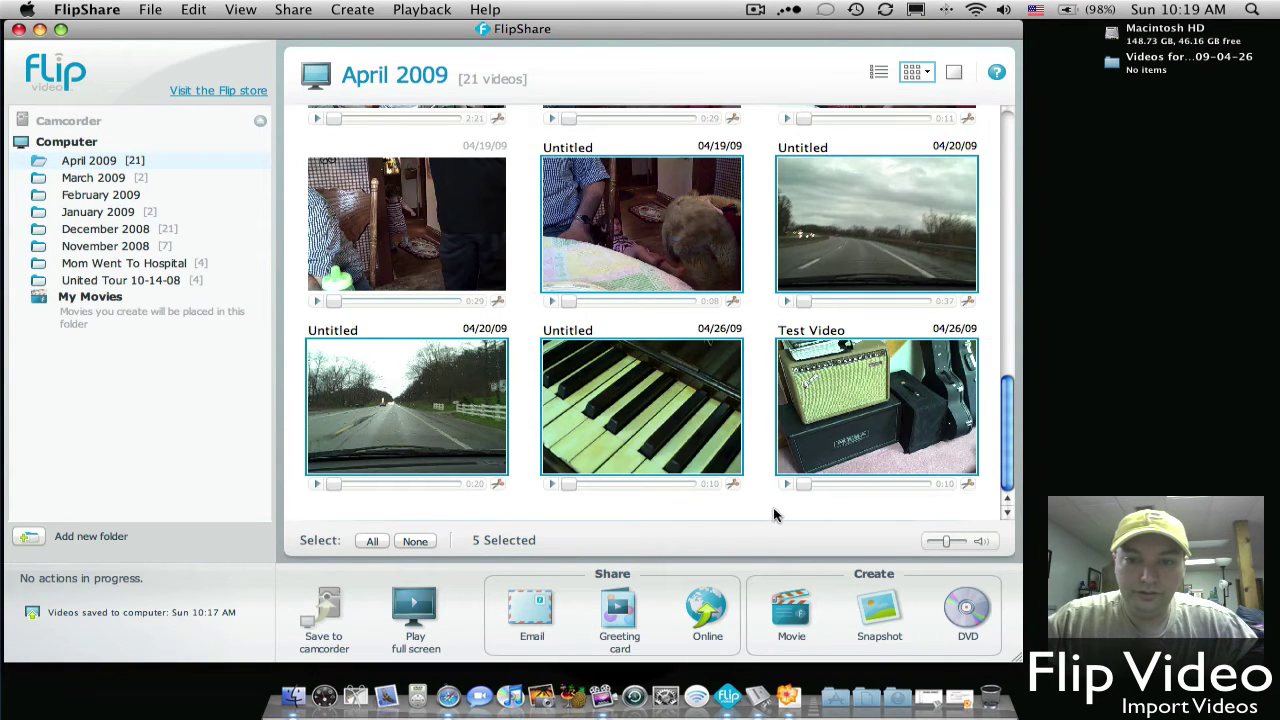
left_click(758, 455)
Cmd-select Test Video, piano, cat and three road clips, then clear all six.
left_click(830, 440)
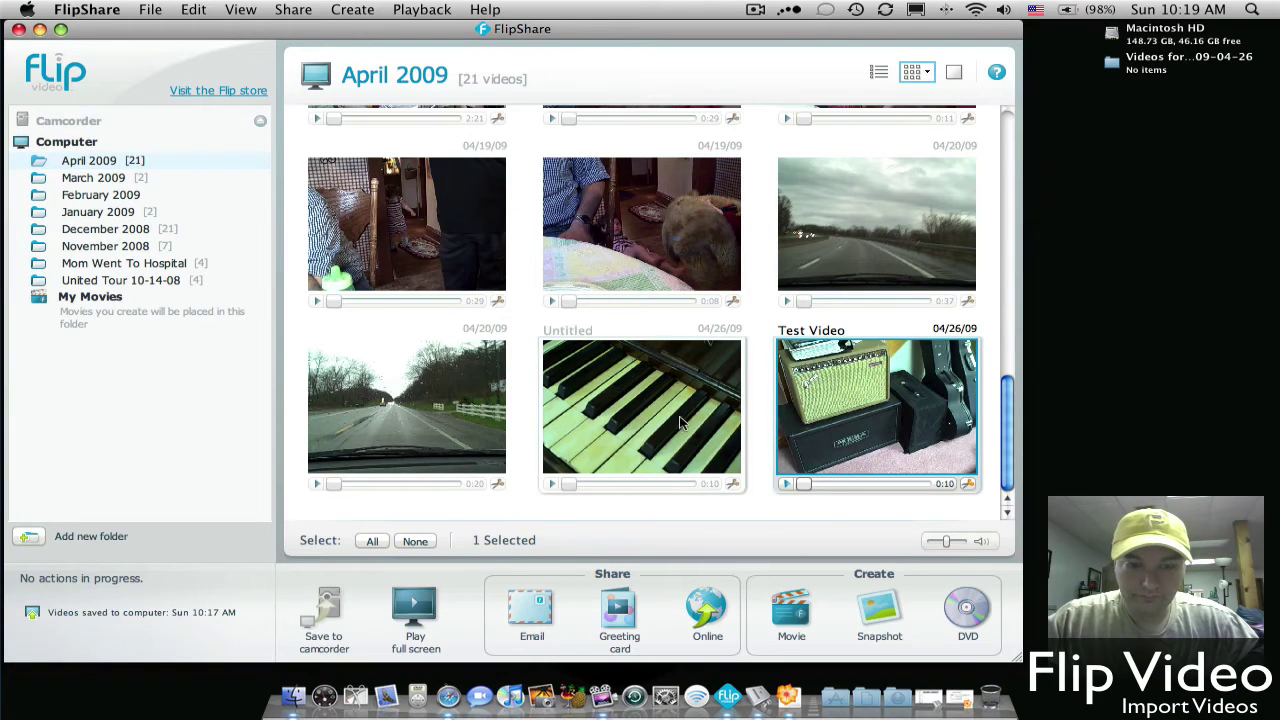
left_click(565, 427, "super")
left_click(640, 245, "super")
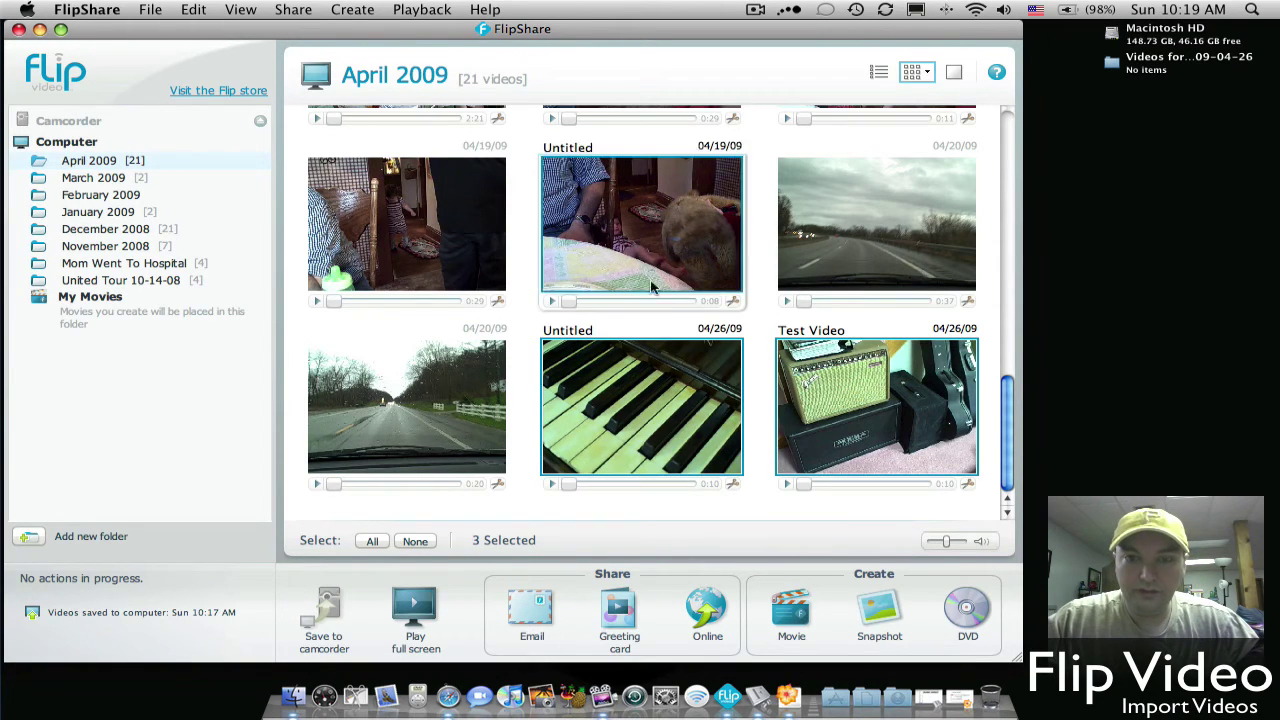
left_click(841, 237, "super")
left_click(481, 232, "super")
left_click(475, 393, "super")
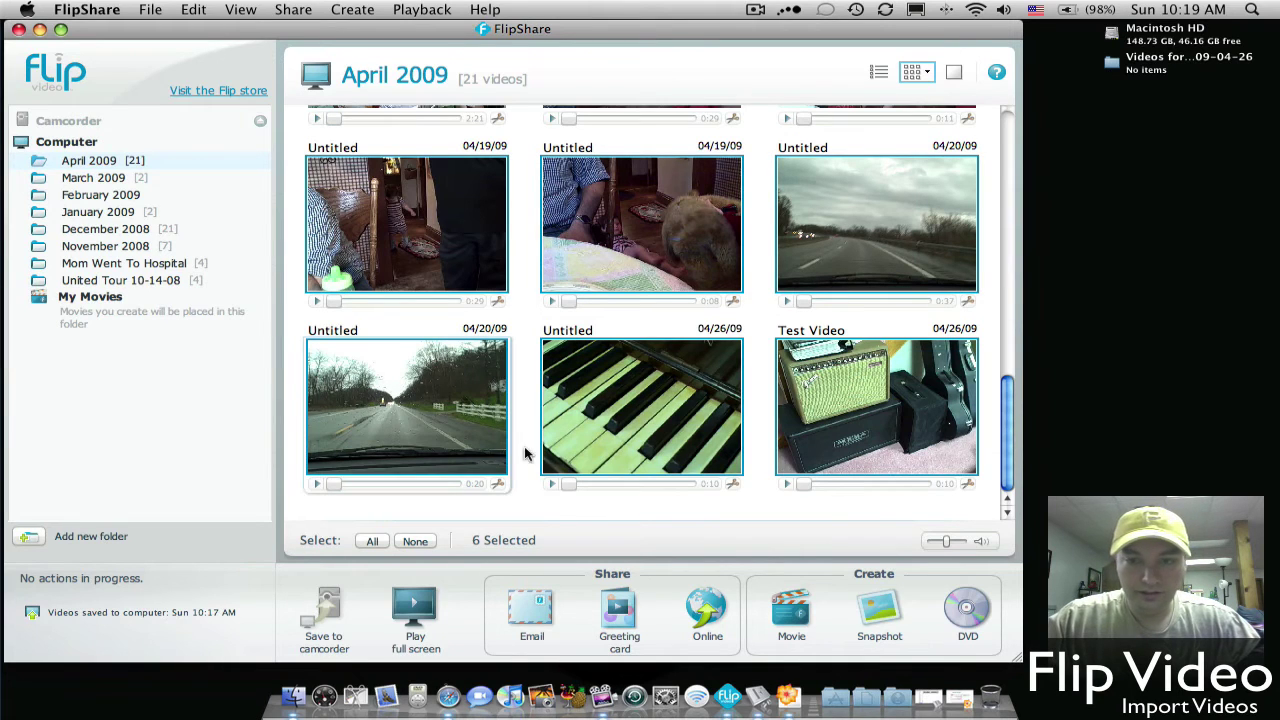
left_click(543, 512)
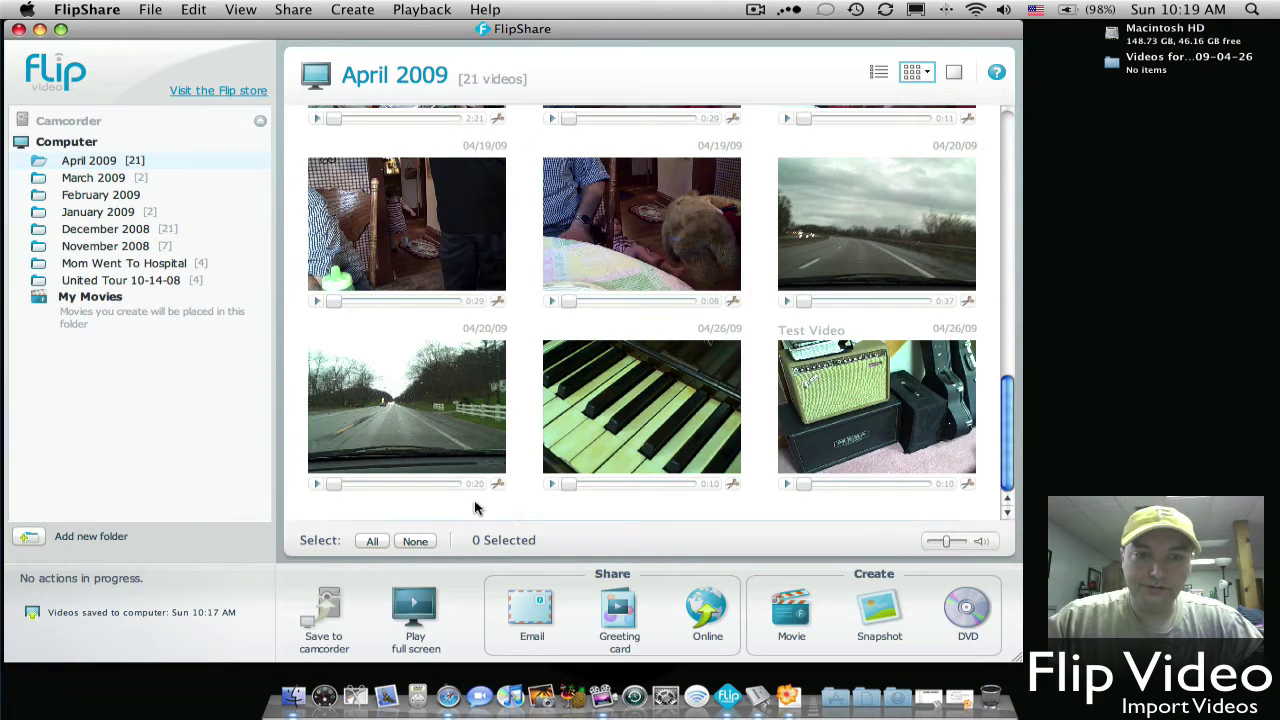
Select all 21 clips, deselect them, then select Test Video alone.
left_click(372, 541)
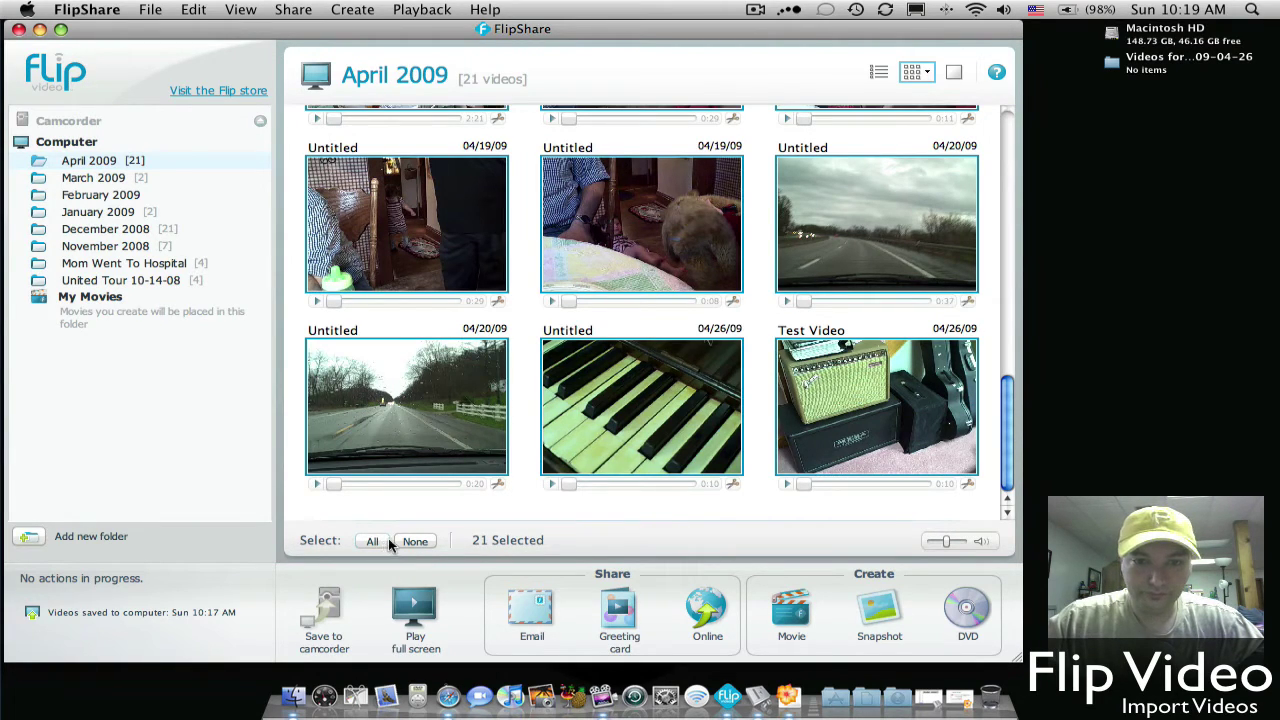
left_click(552, 510)
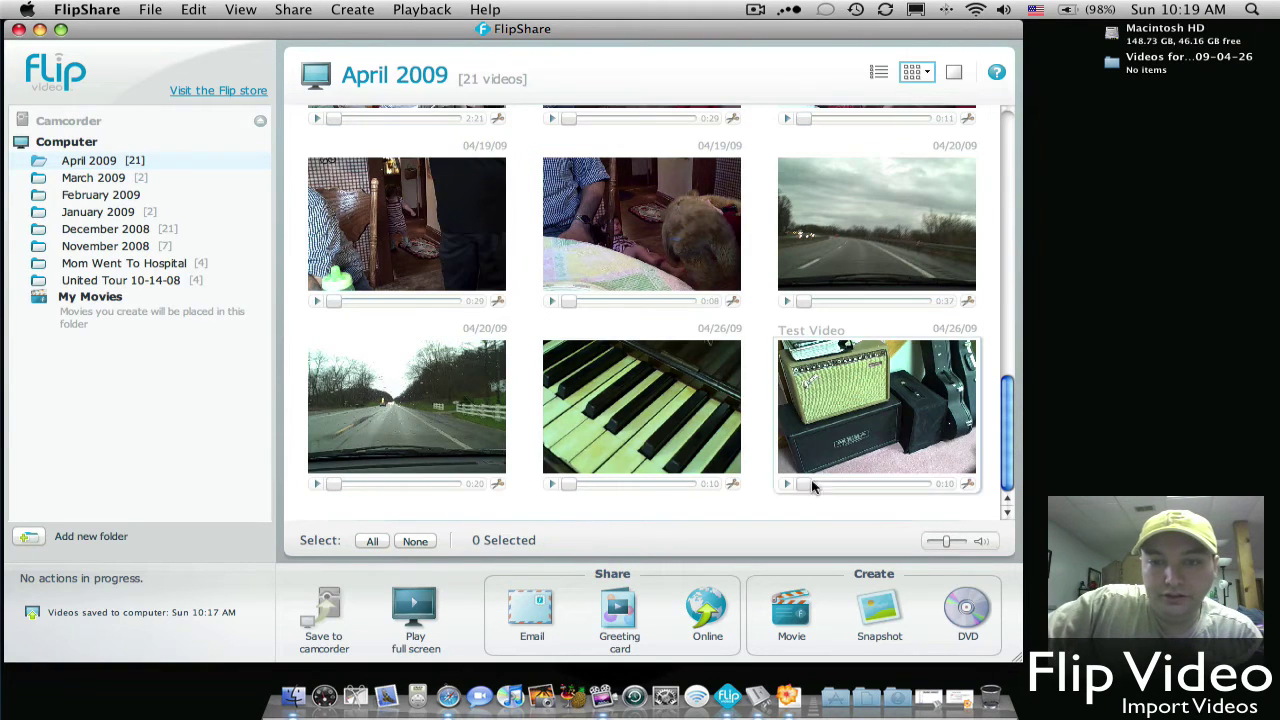
left_click(828, 415)
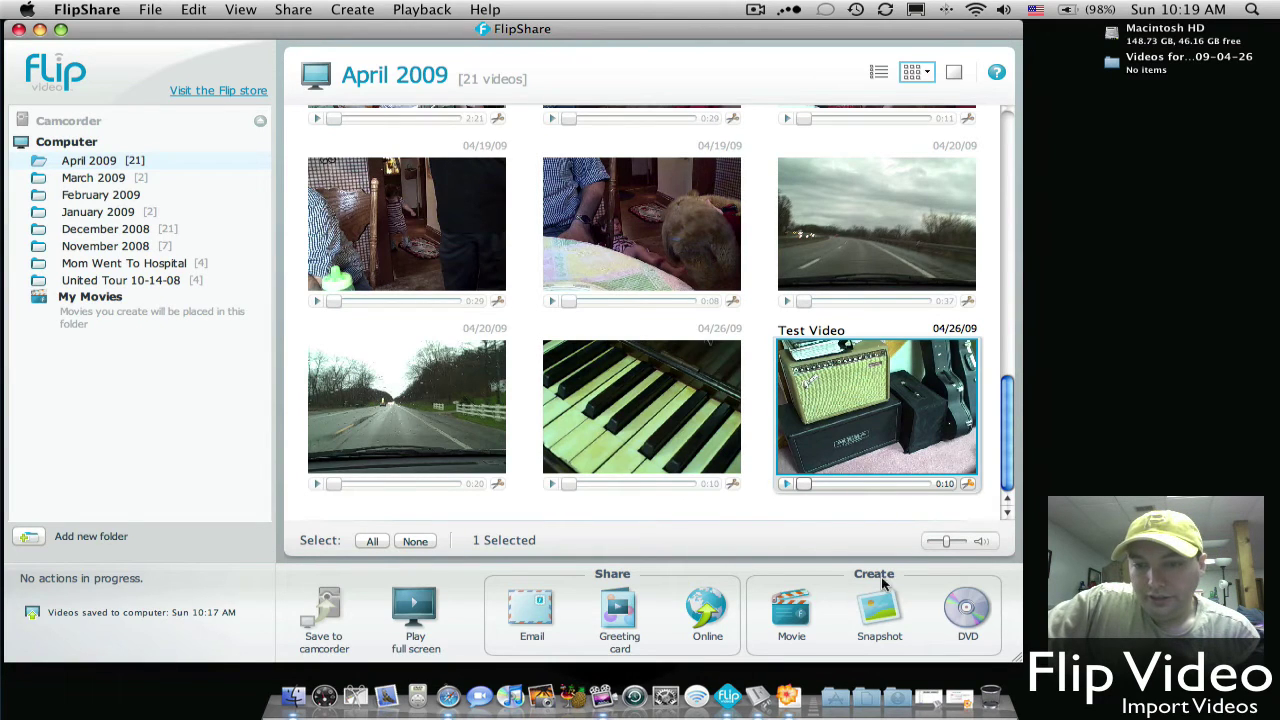
Create a DVD of Test Video saved in a new desktop folder 'Test Video', then close the window.
left_click(968, 612)
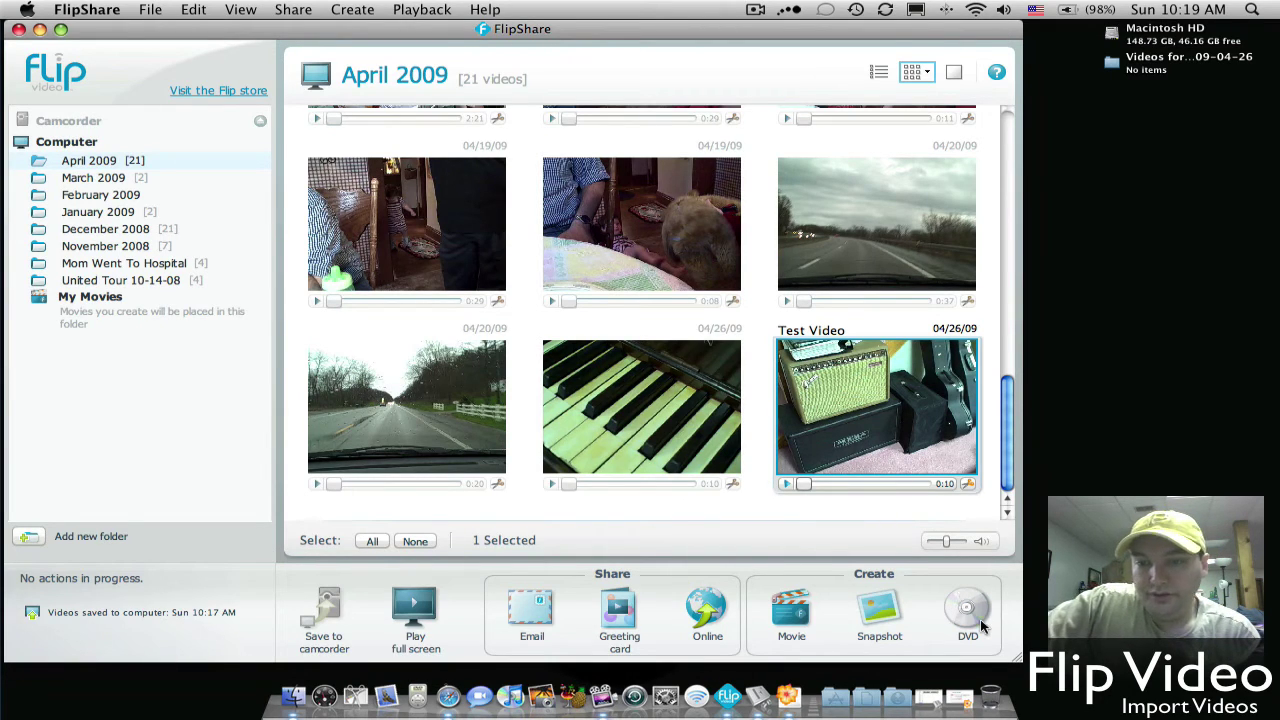
left_click(966, 610)
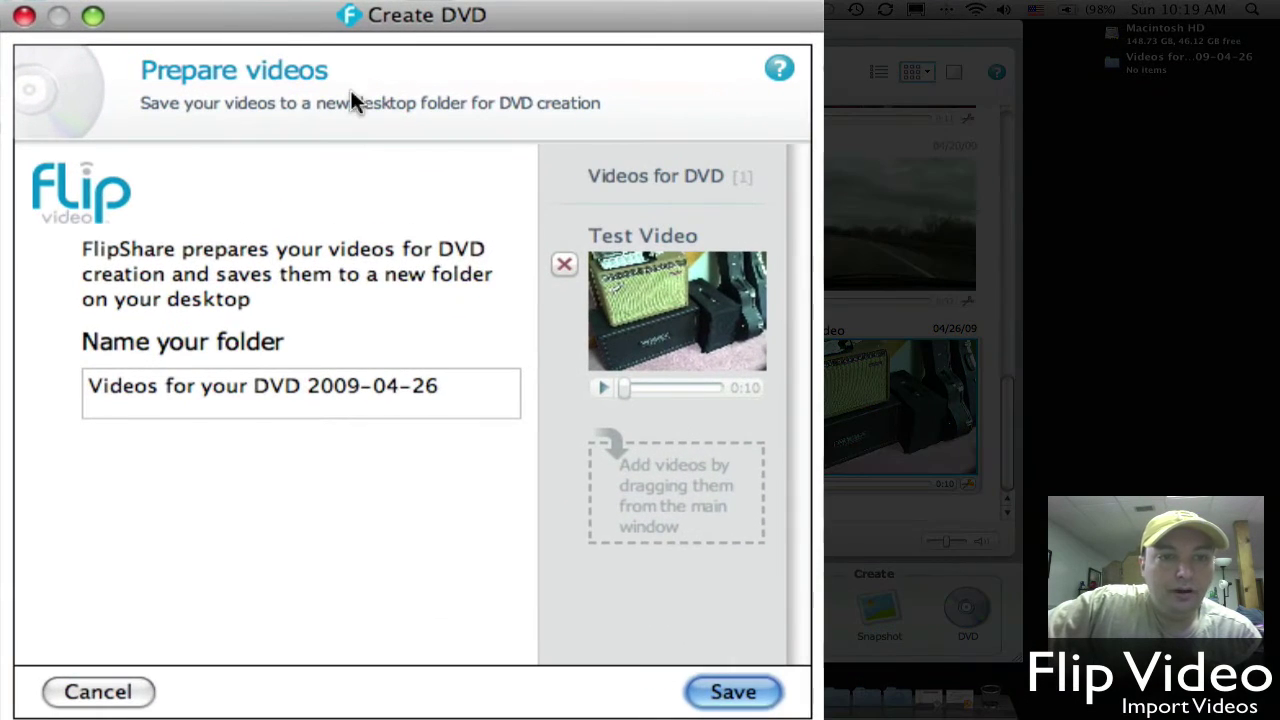
left_click(461, 388)
left_click_drag(443, 386, 64, 405)
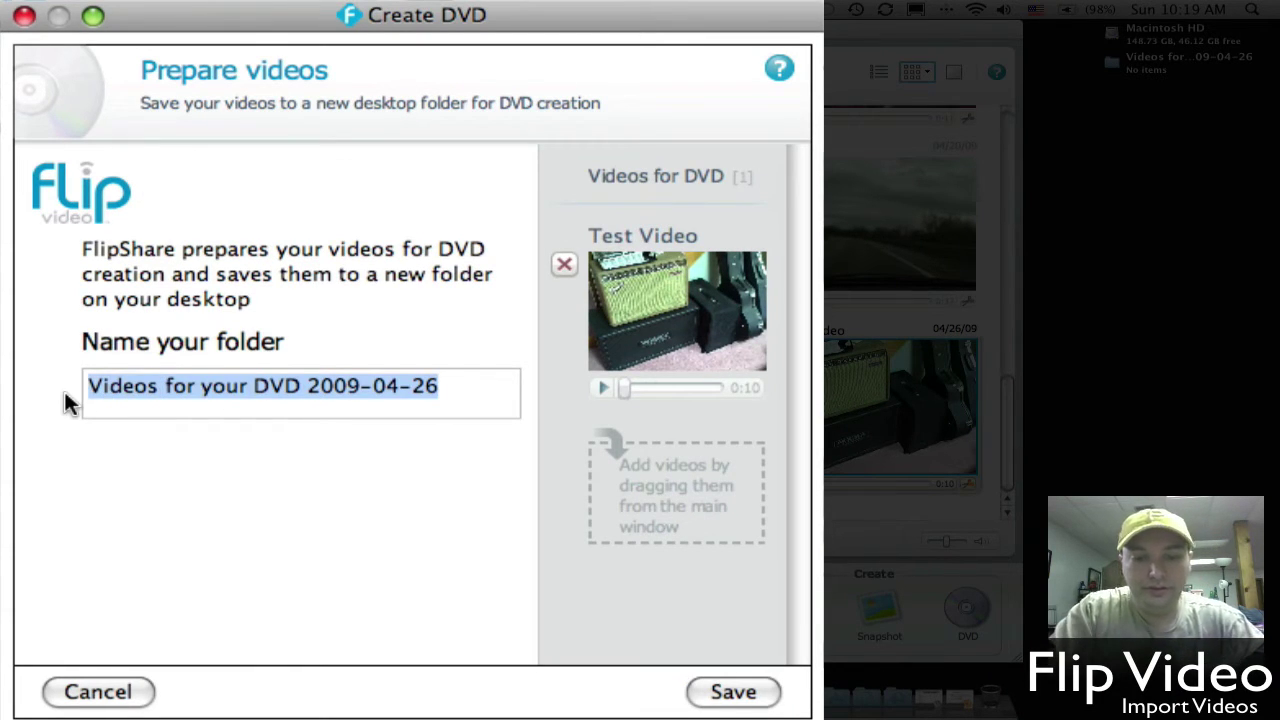
type("Test")
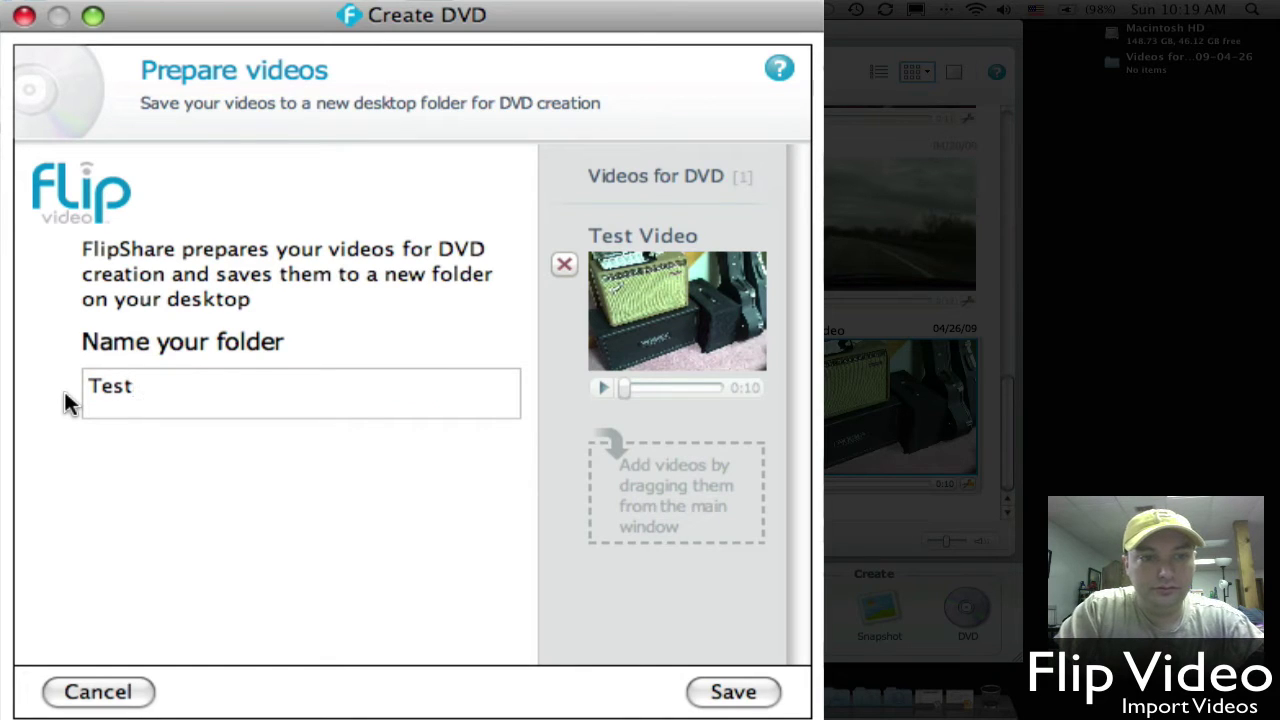
type(" Video")
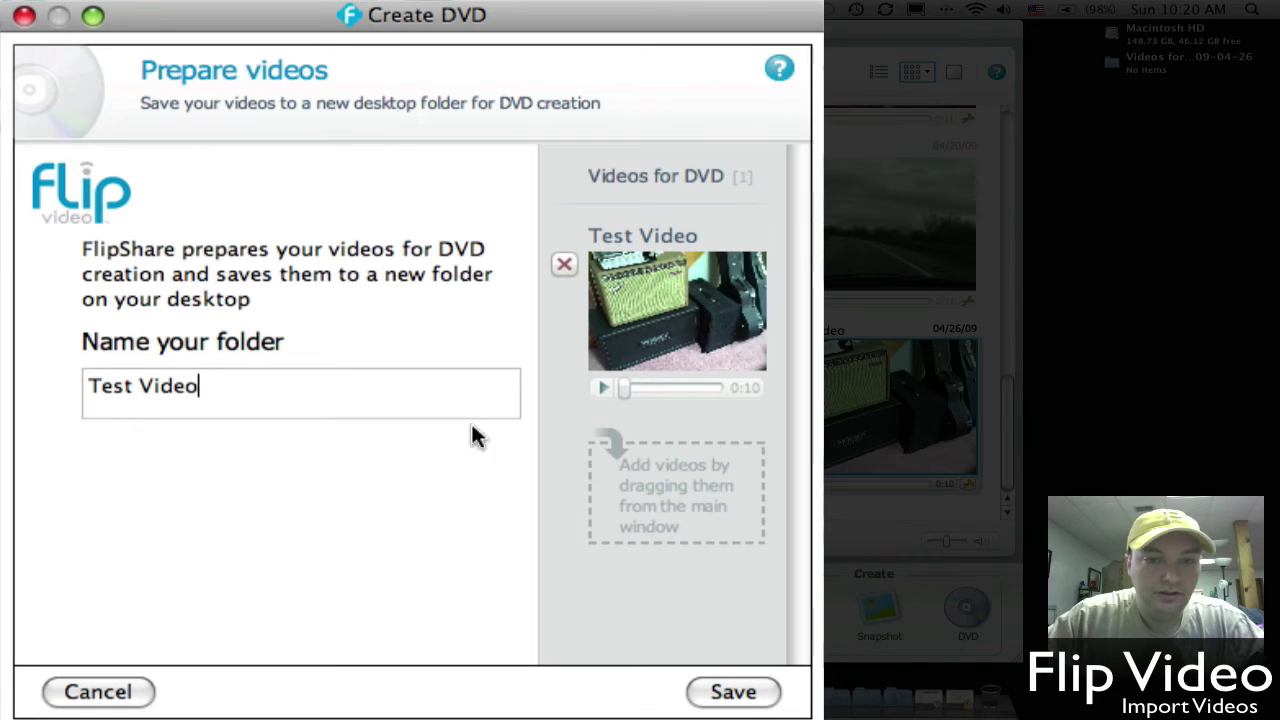
left_click(733, 692)
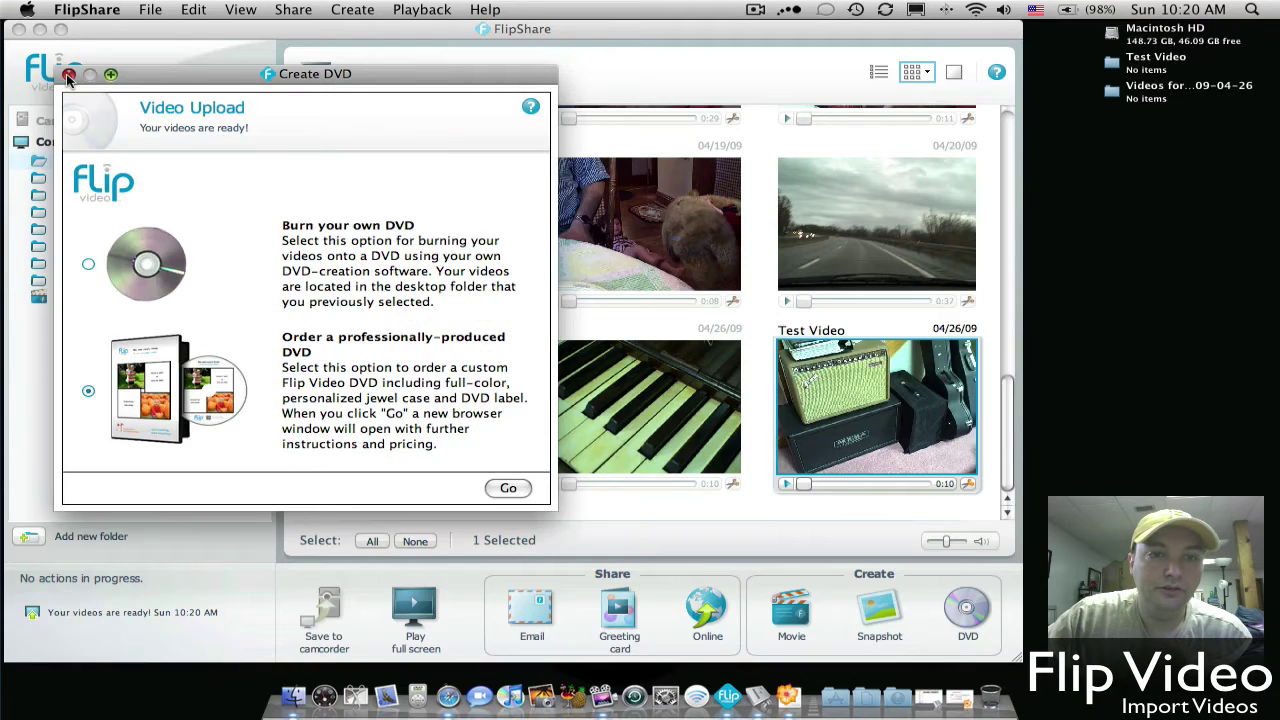
left_click(24, 17)
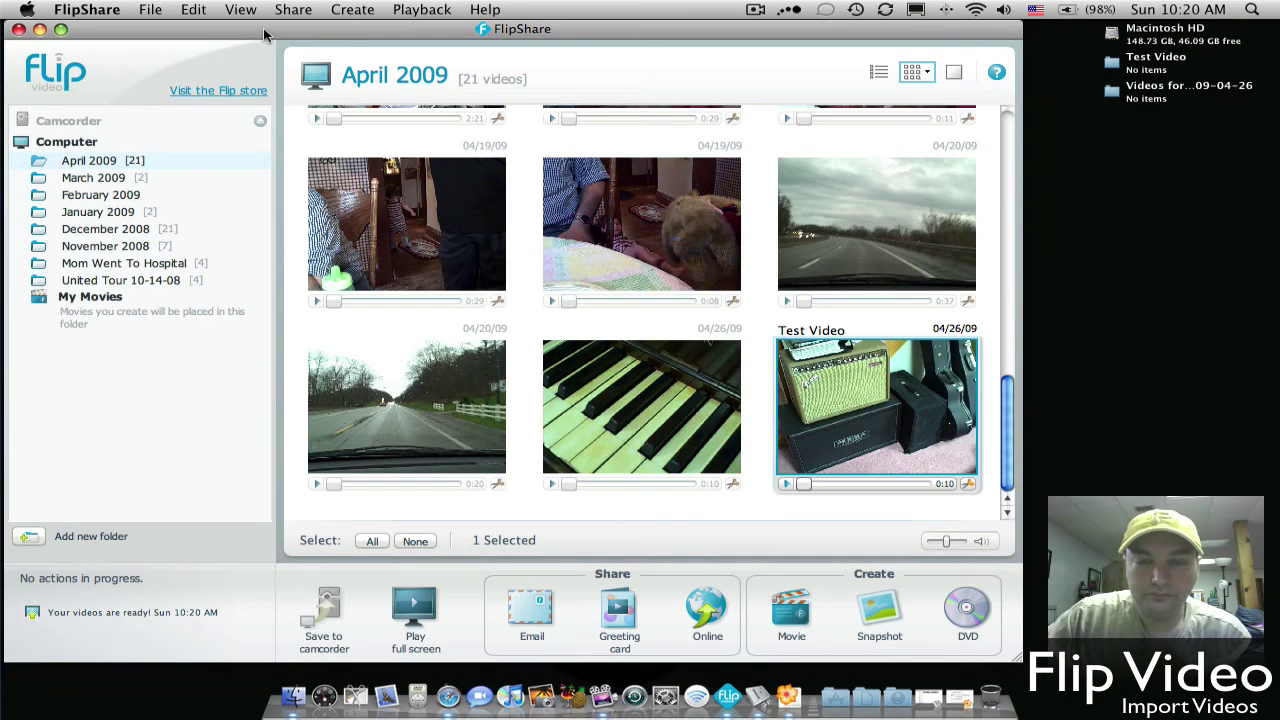
Open the desktop Test Video folder showing Test Video.AVI (5.5 MB), move it aside, then close it.
left_click(1126, 207)
double_click(1113, 68)
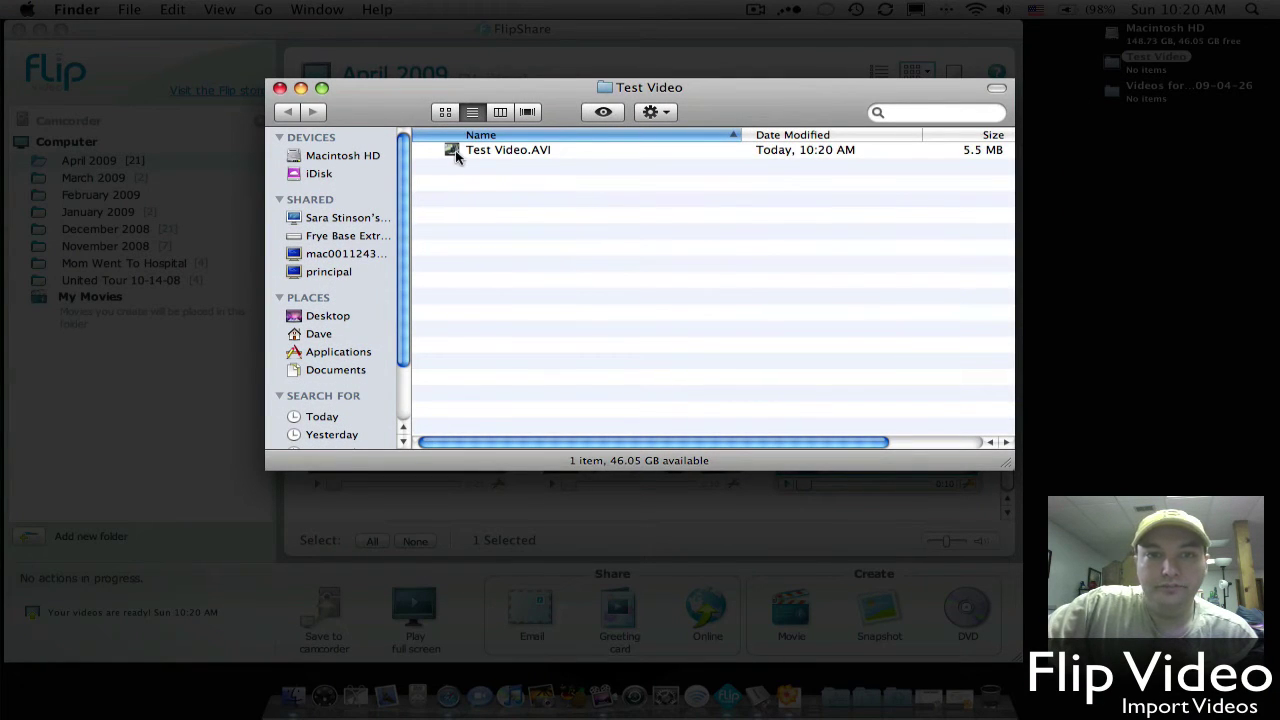
left_click_drag(403, 111, 468, 137)
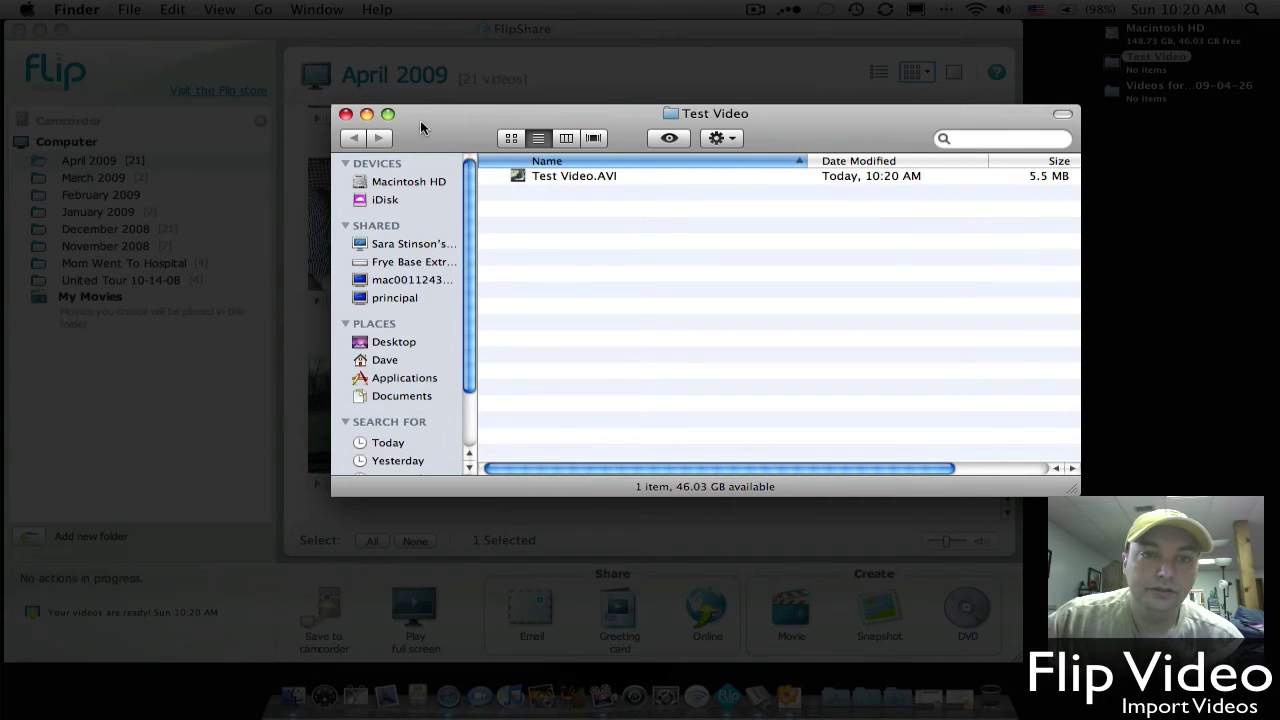
left_click_drag(419, 120, 457, 151)
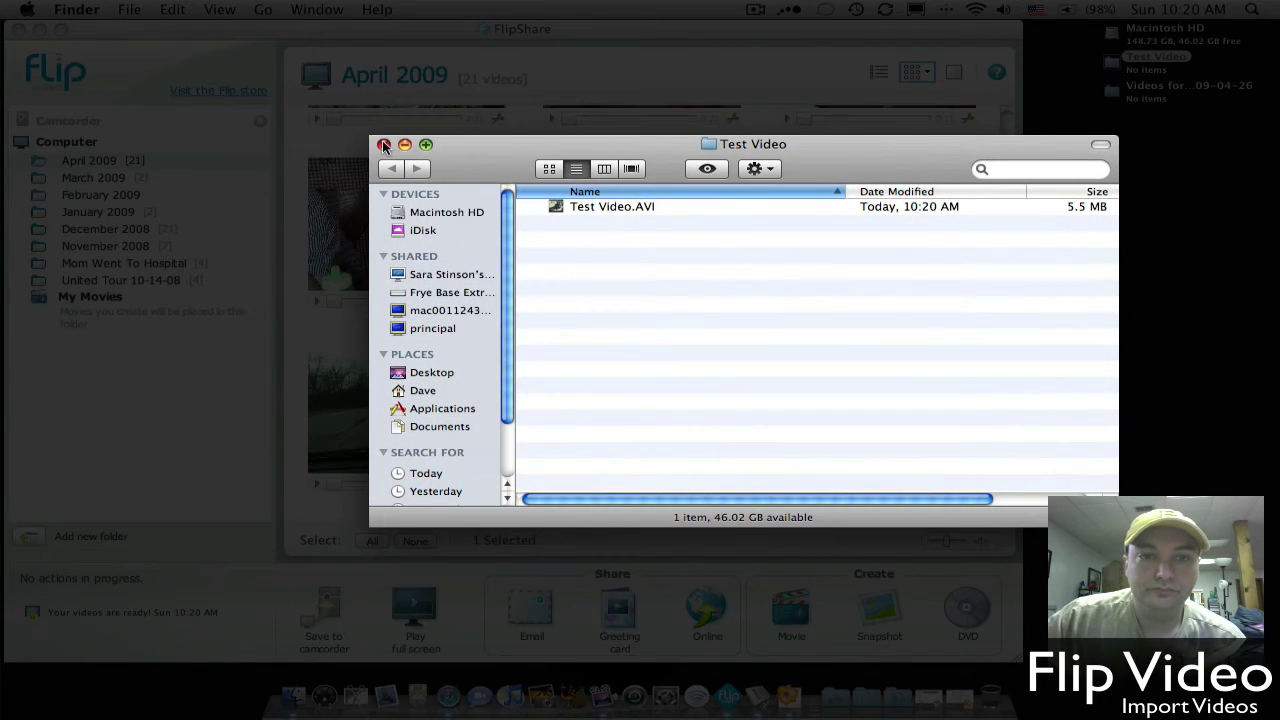
left_click(383, 145)
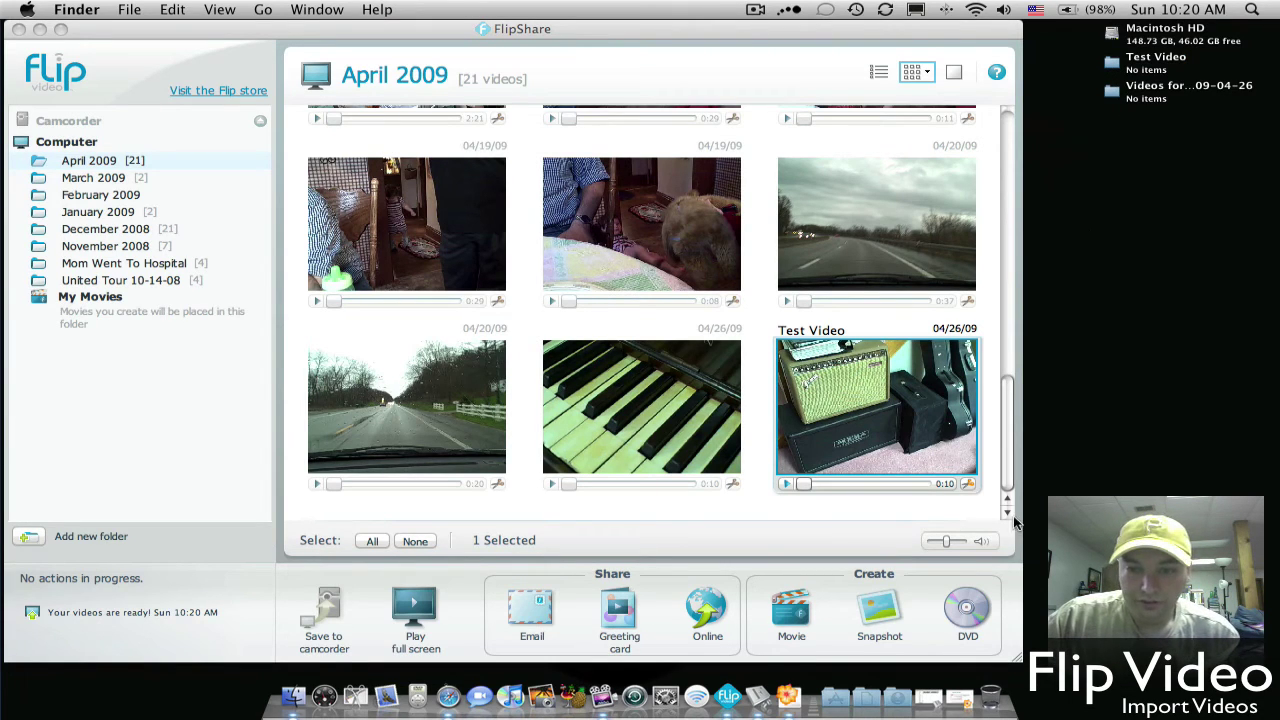
Clear the current selection and choose the Untitled piano clip.
left_click(755, 430)
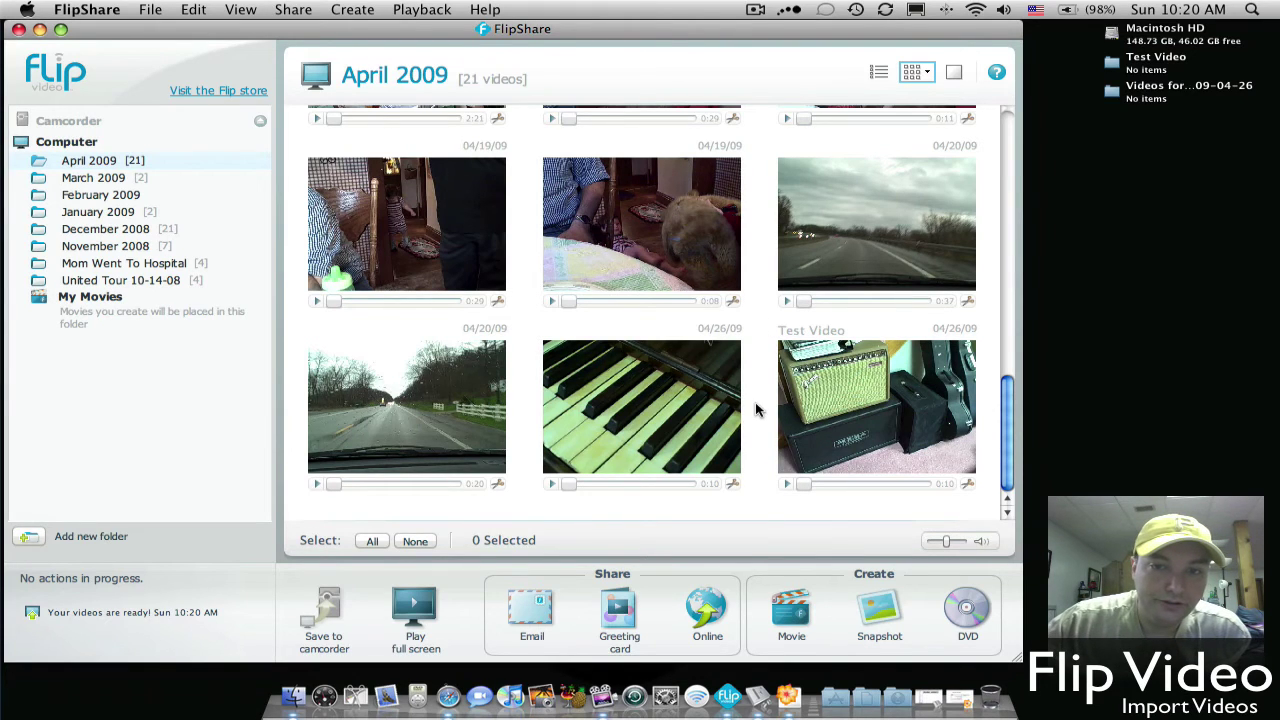
left_click(631, 421)
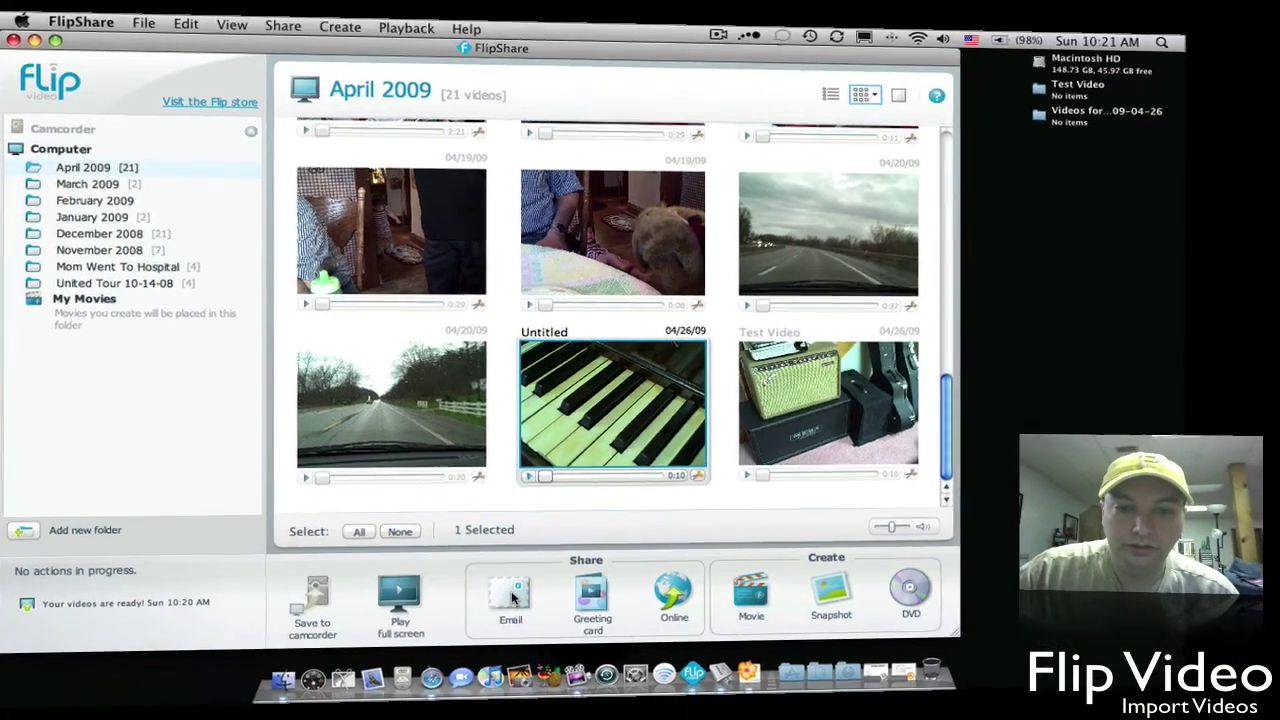
left_click(512, 597)
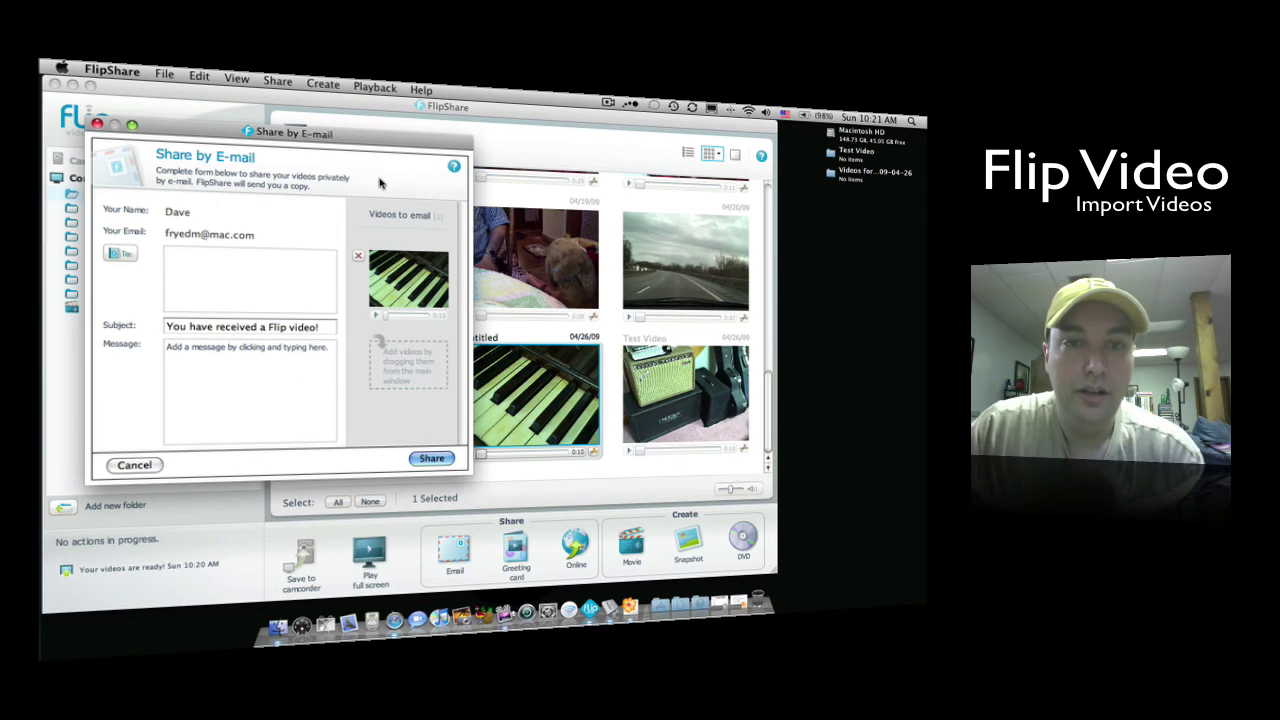
left_click_drag(578, 176, 835, 204)
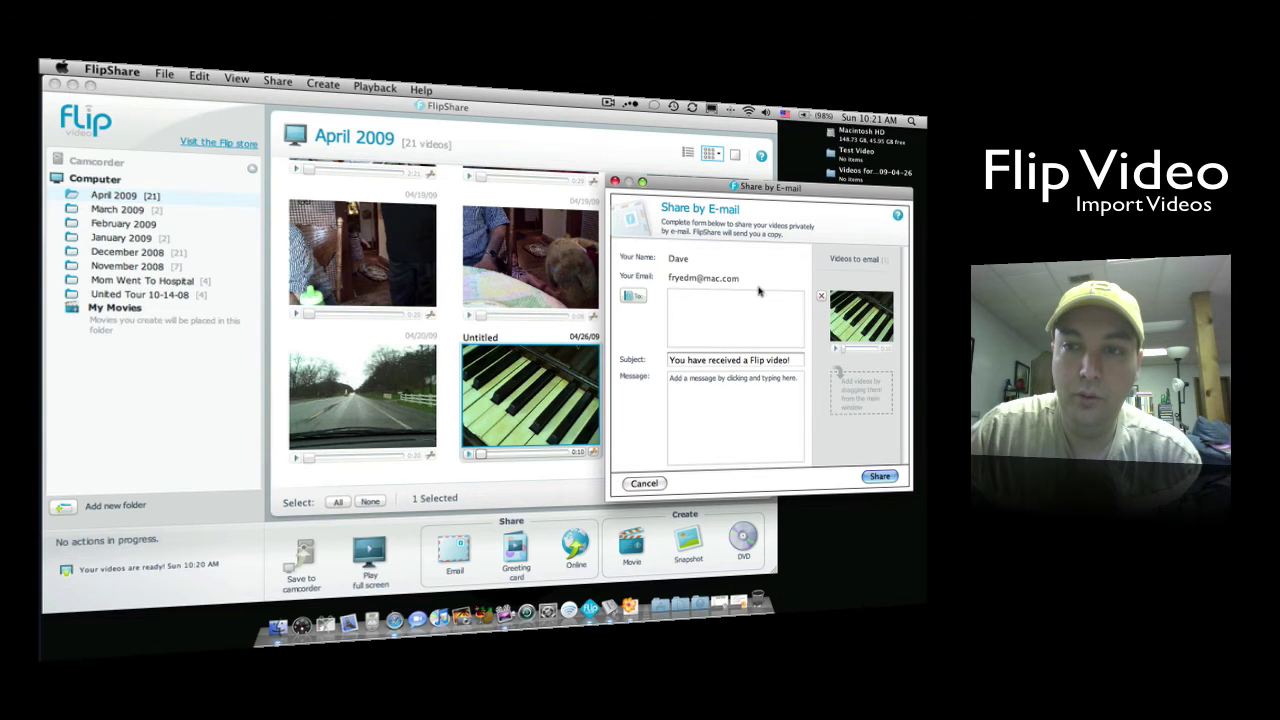
left_click_drag(345, 245, 860, 405)
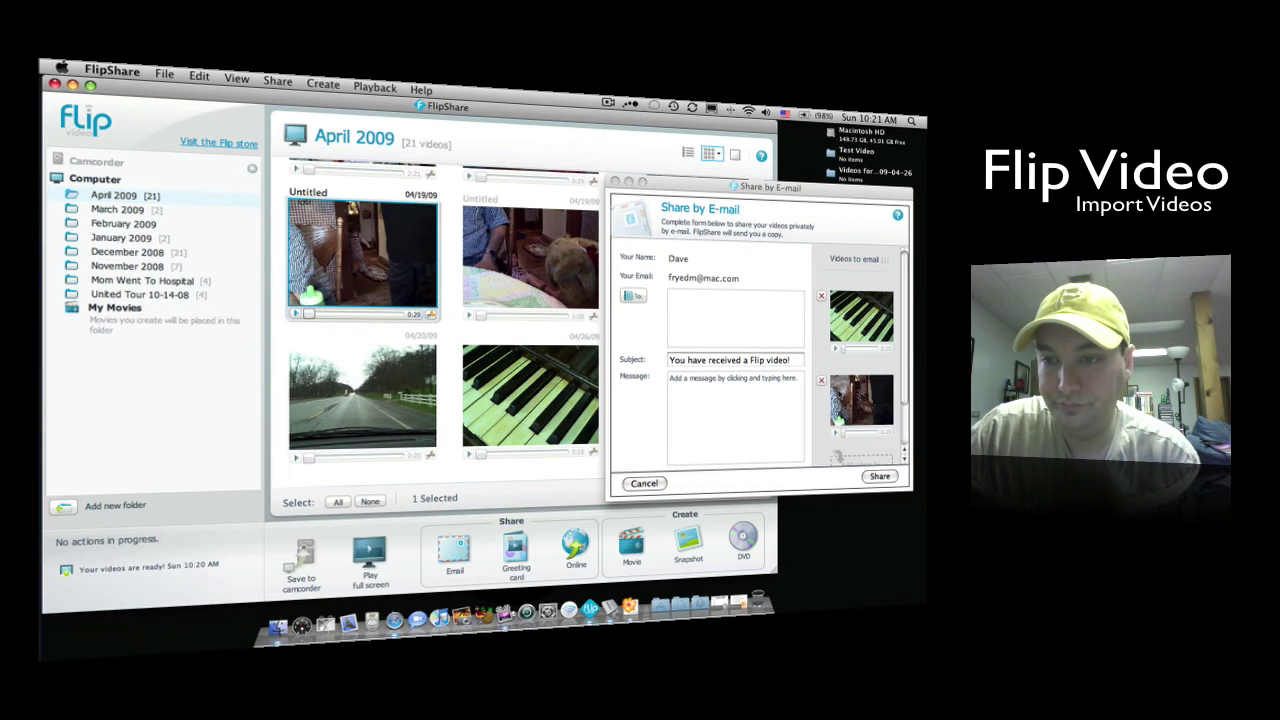
scroll(845, 405, "down", 3)
left_click(908, 357)
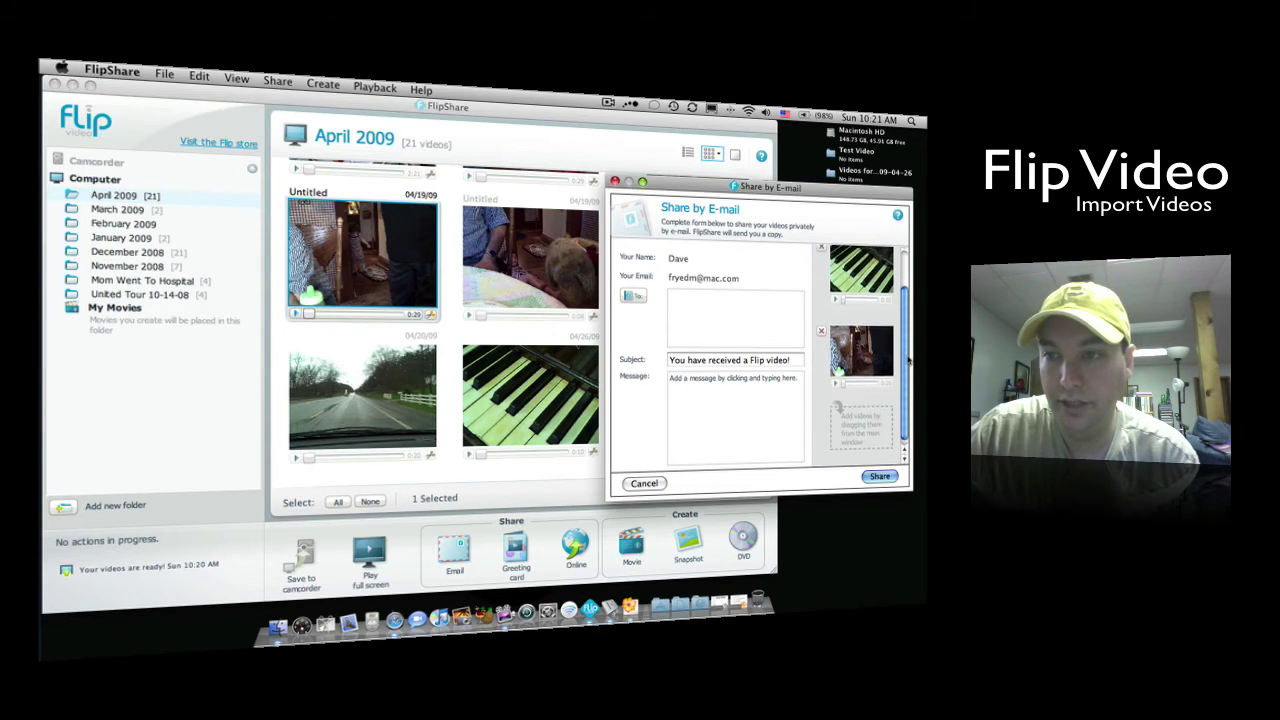
scroll(909, 372, "up", 2)
scroll(910, 382, "down", 3)
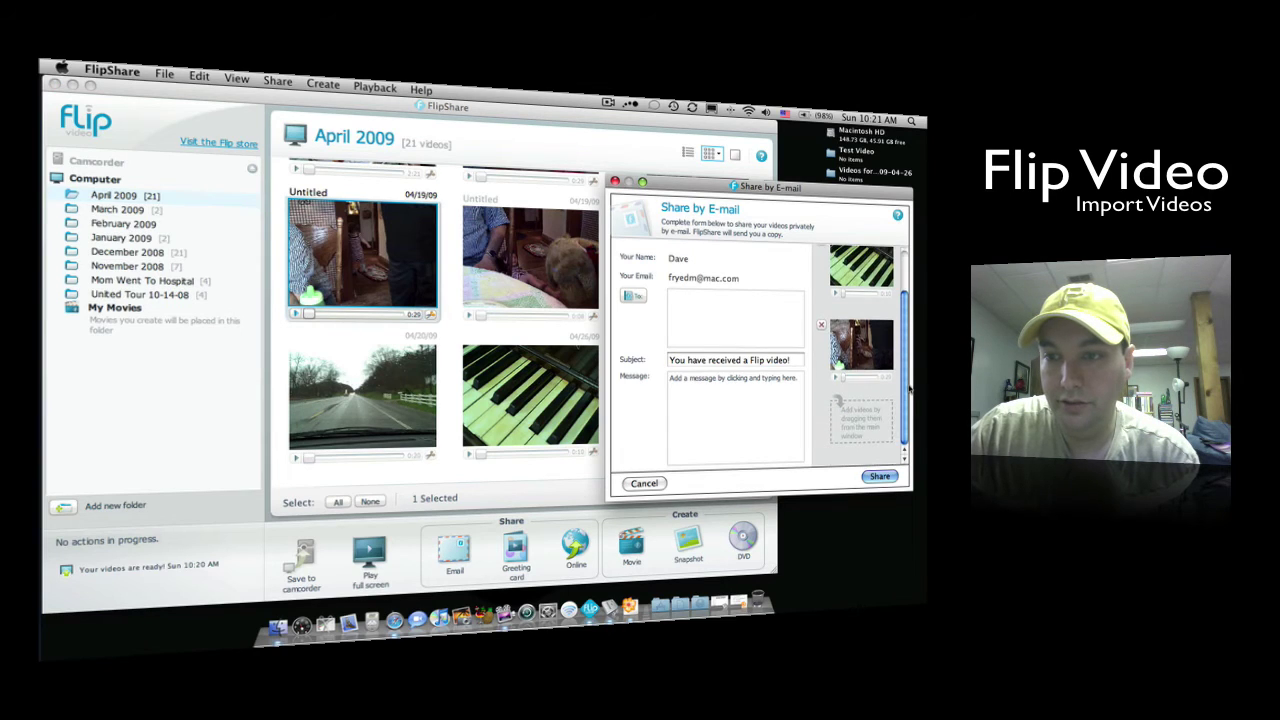
scroll(908, 314, "up", 3)
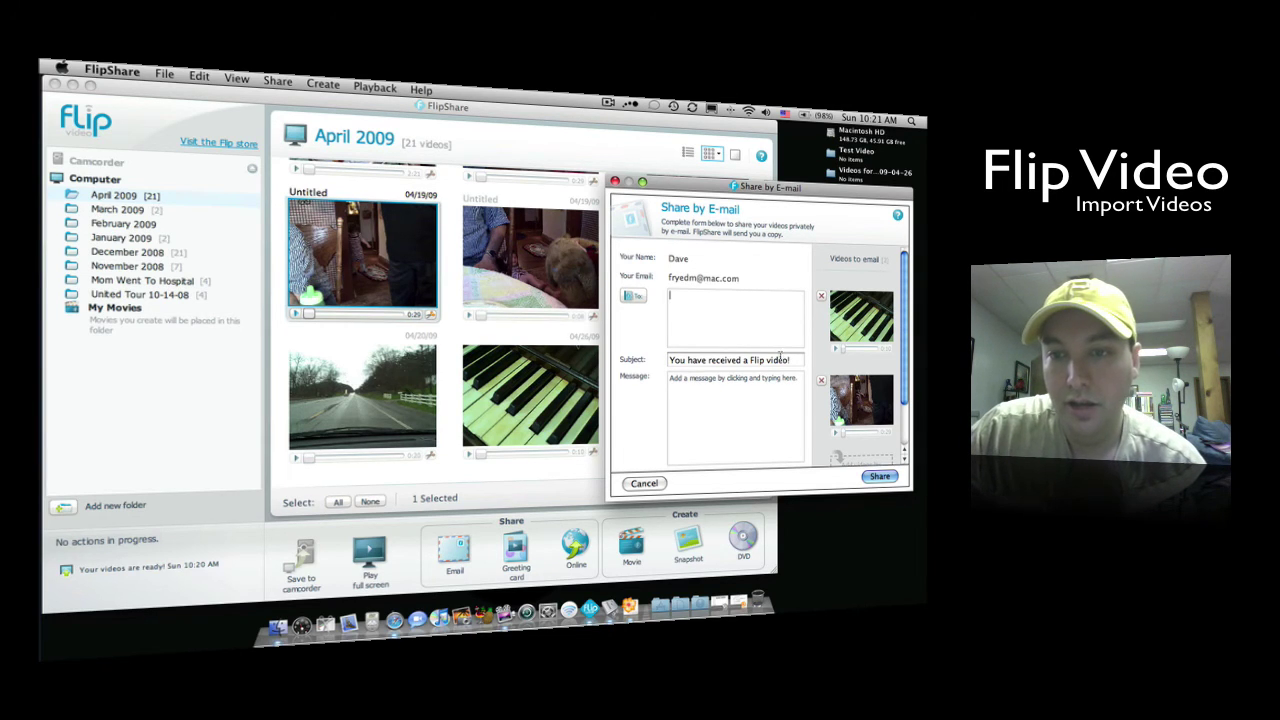
left_click_drag(796, 364, 668, 362)
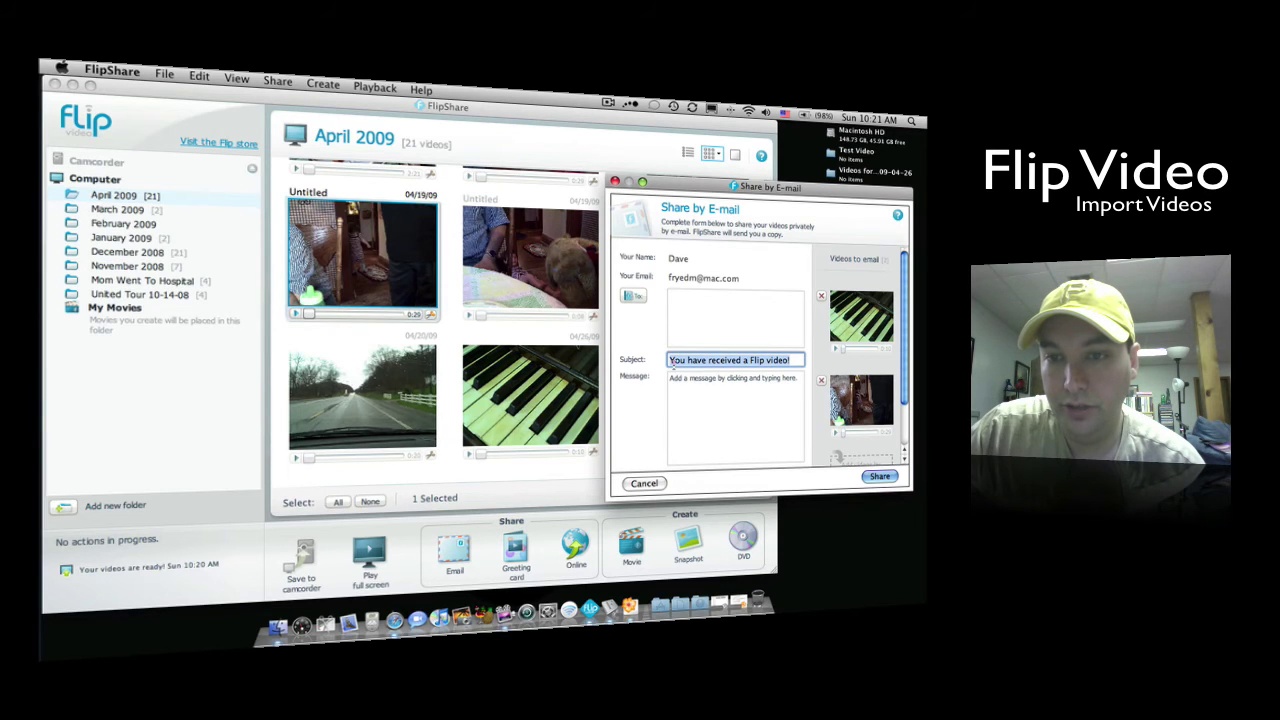
left_click(767, 387)
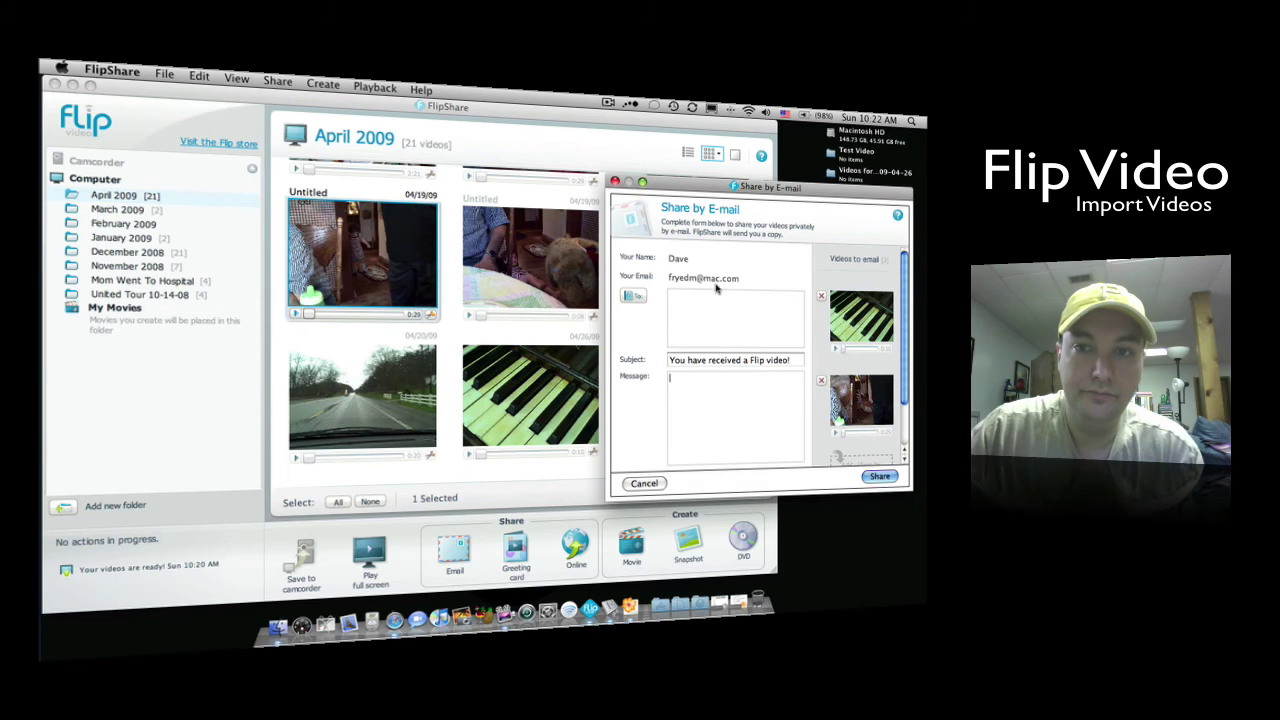
left_click_drag(671, 187, 524, 186)
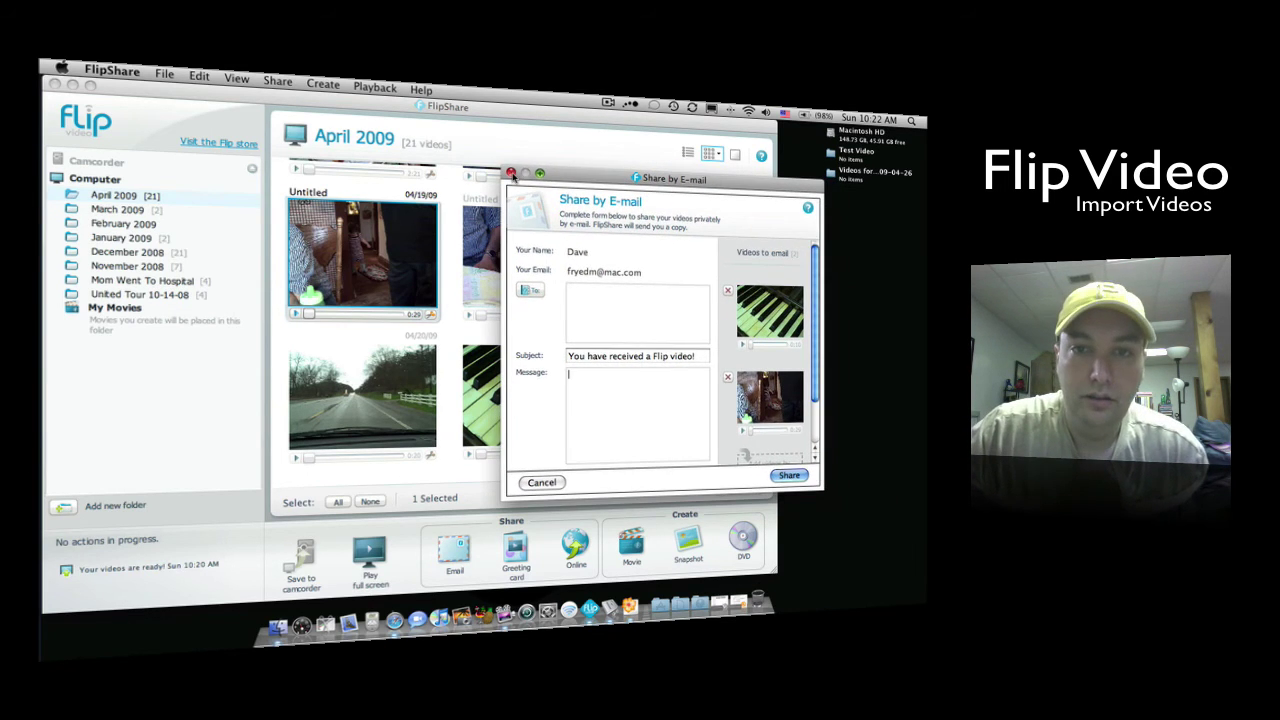
left_click(511, 173)
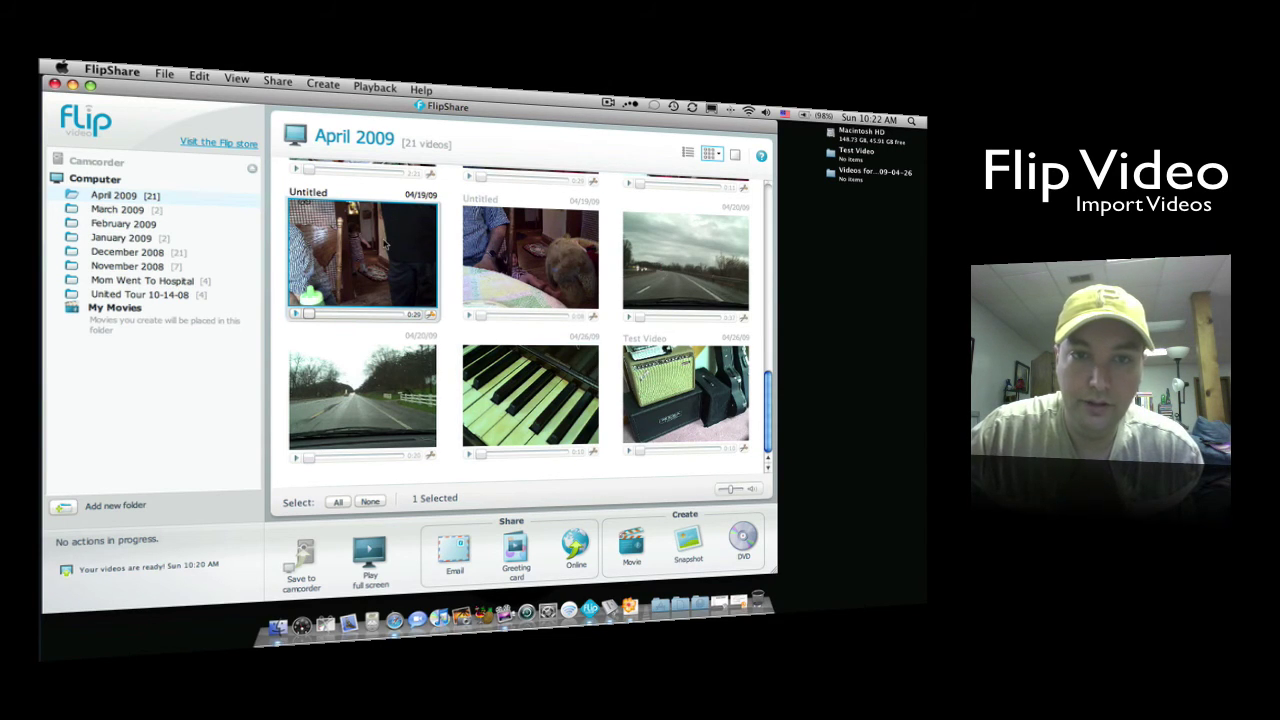
left_click(512, 549)
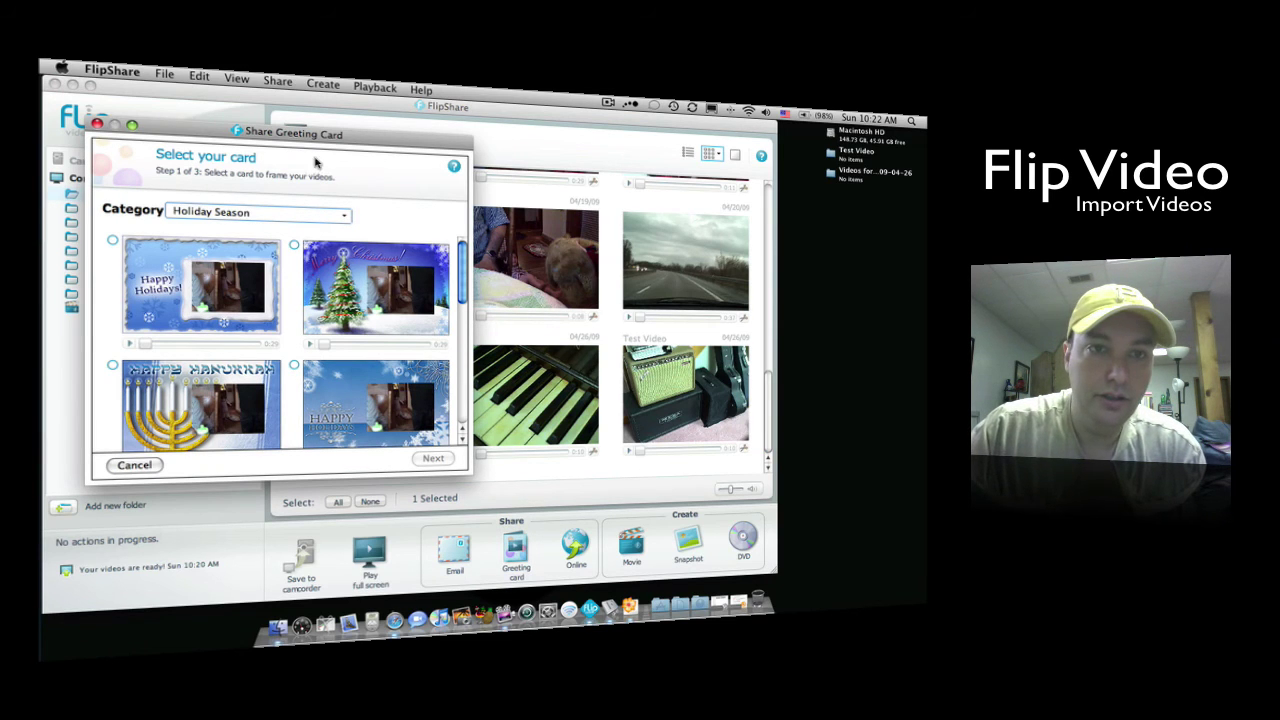
Set the greeting card category to Vacation and choose the first, Flip-branded card design.
left_click_drag(306, 140, 721, 190)
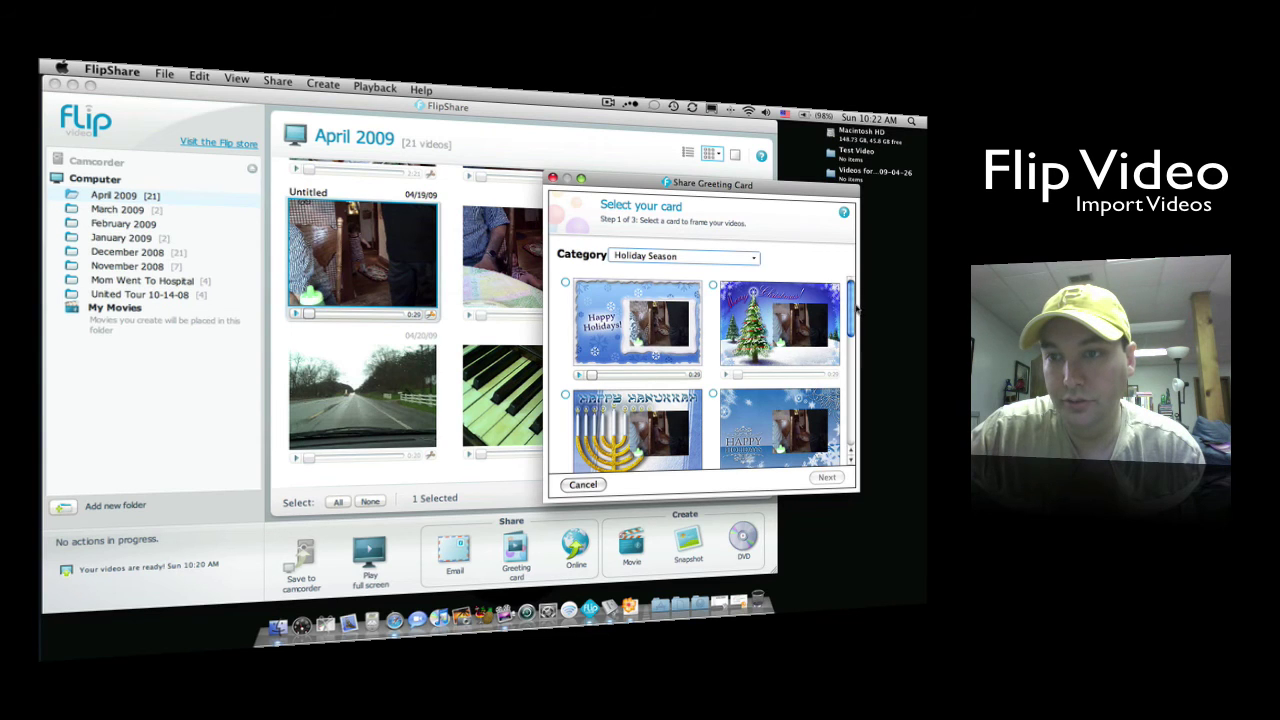
scroll(852, 312, "down", 5)
scroll(848, 313, "up", 3)
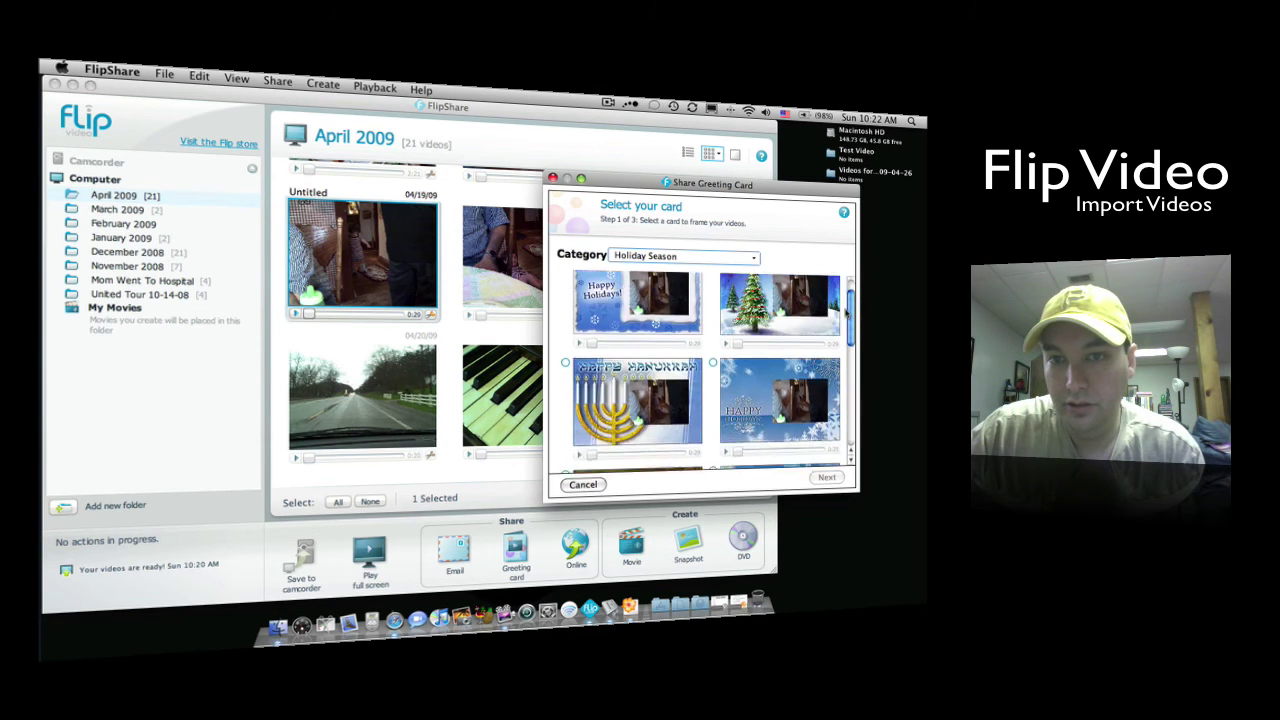
scroll(848, 313, "down", 6)
scroll(850, 322, "up", 5)
scroll(851, 322, "up", 3)
left_click(756, 261)
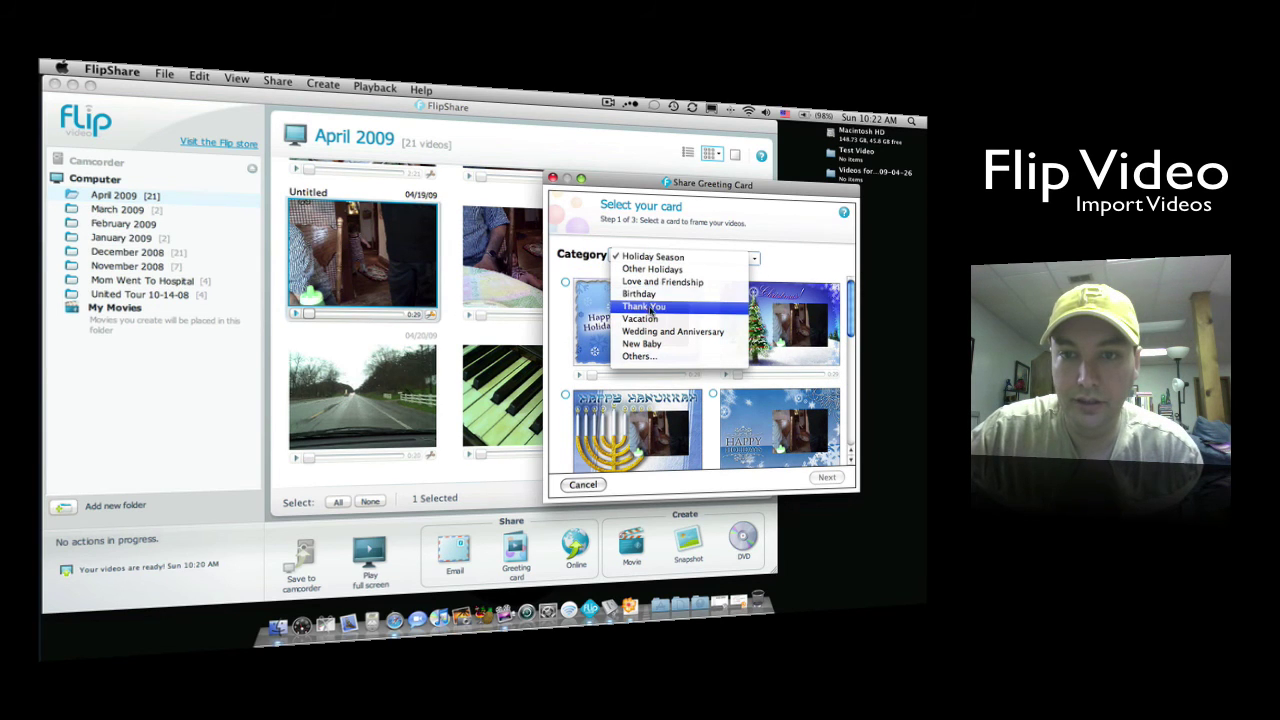
left_click(650, 319)
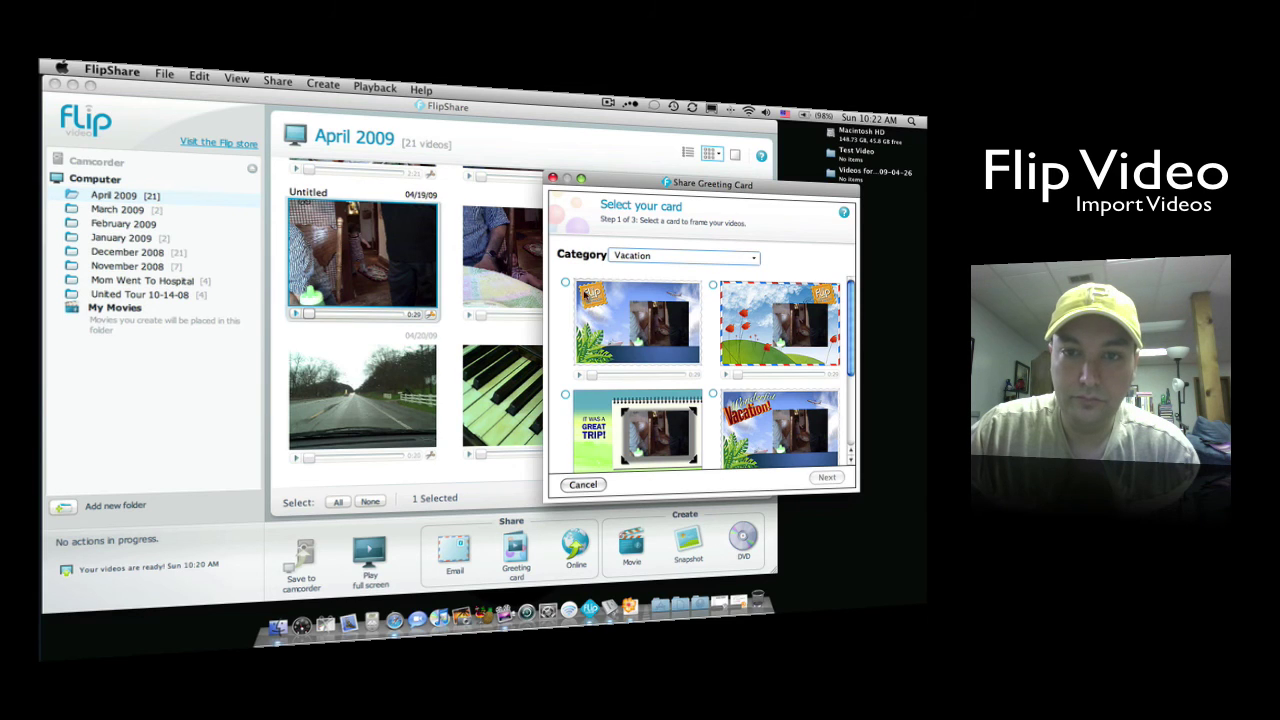
left_click(566, 284)
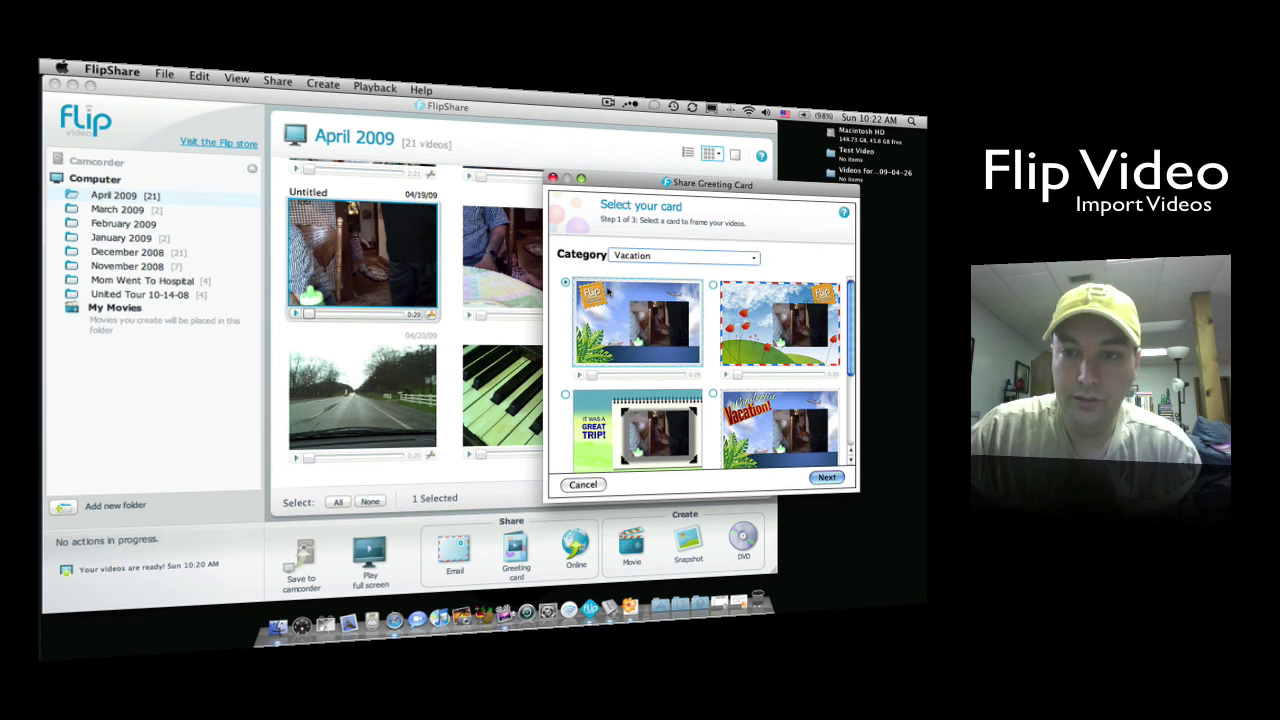
Advance the vacation card through 'Arrange your videos' to the step 3 recipients form.
left_click(827, 478)
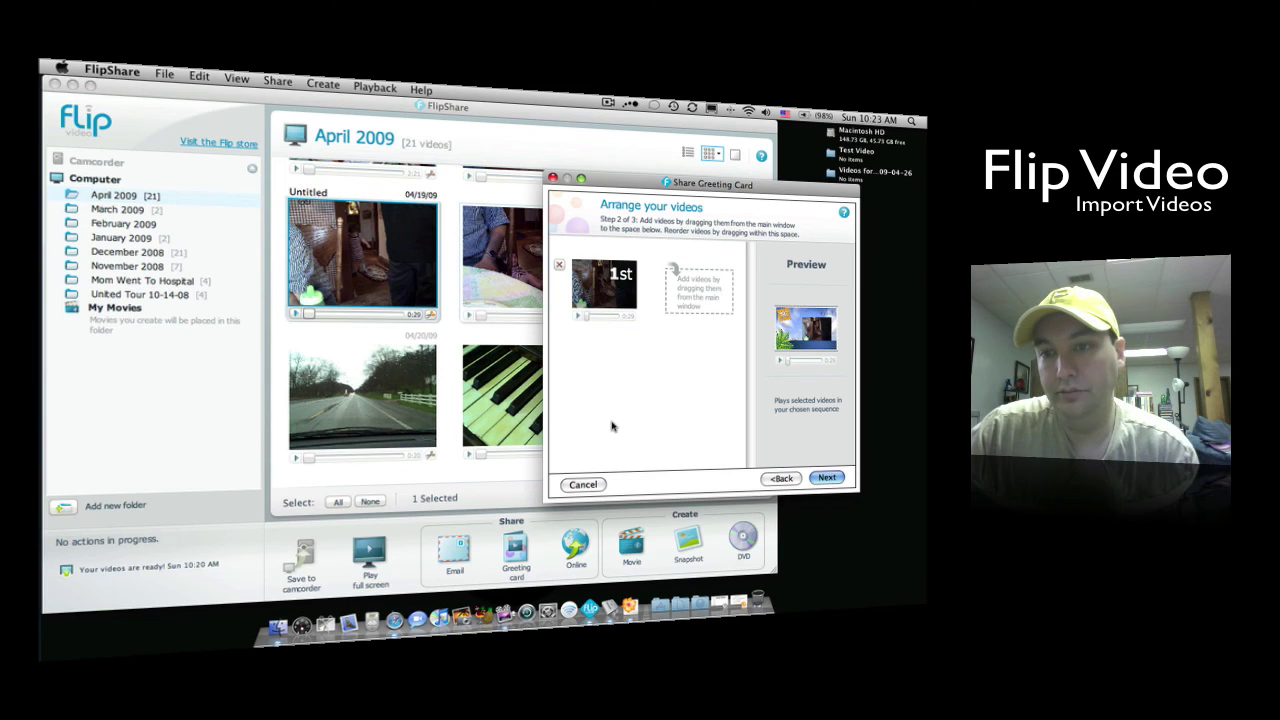
left_click(828, 478)
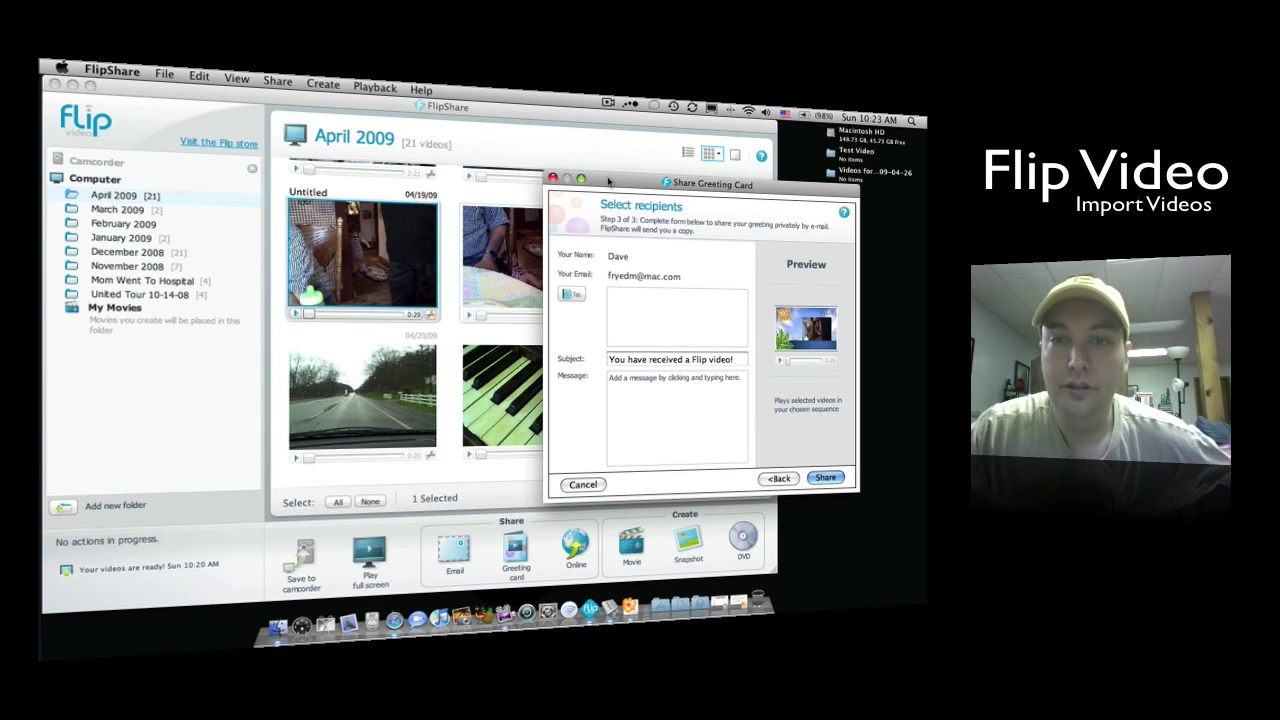
mouse_move(608, 182)
left_mouse_down()
mouse_move(606, 227)
mouse_move(598, 190)
left_mouse_up()
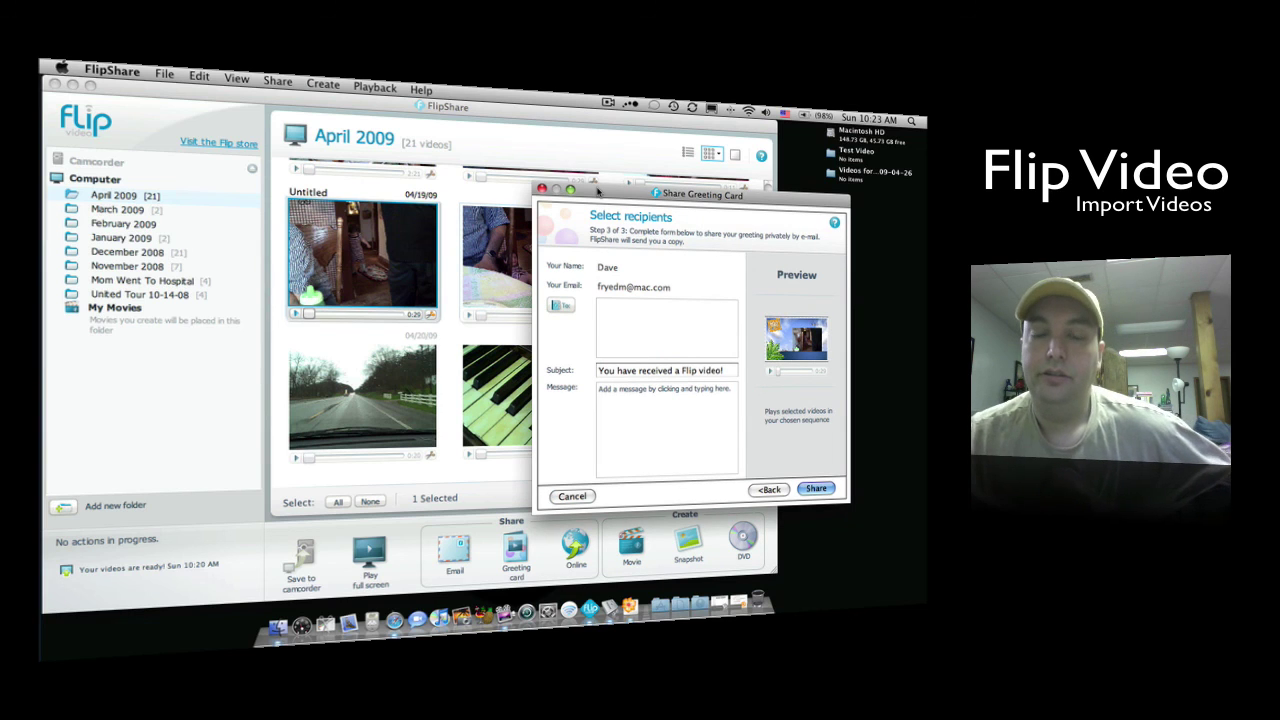